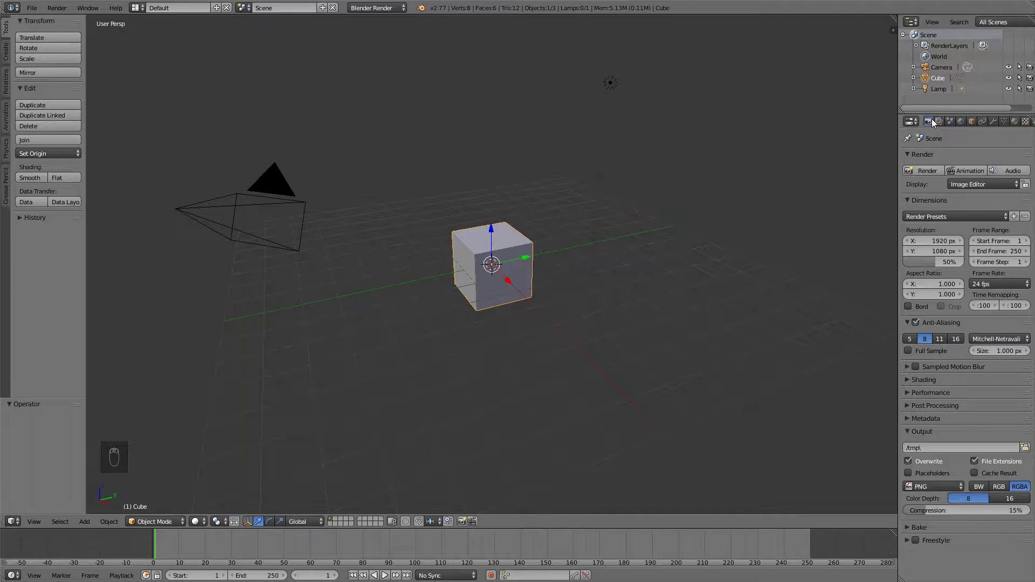
click(925, 483)
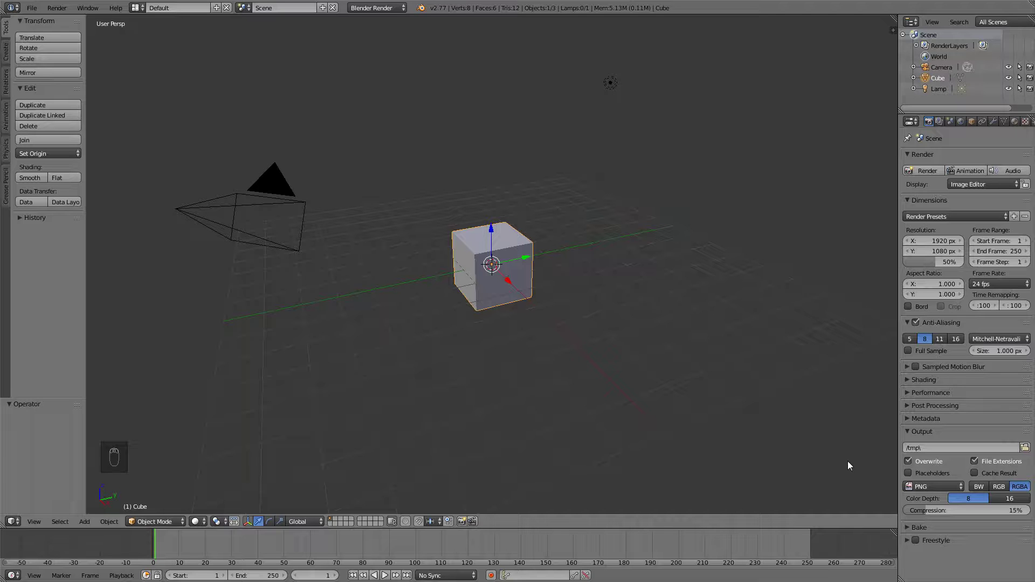
click(919, 488)
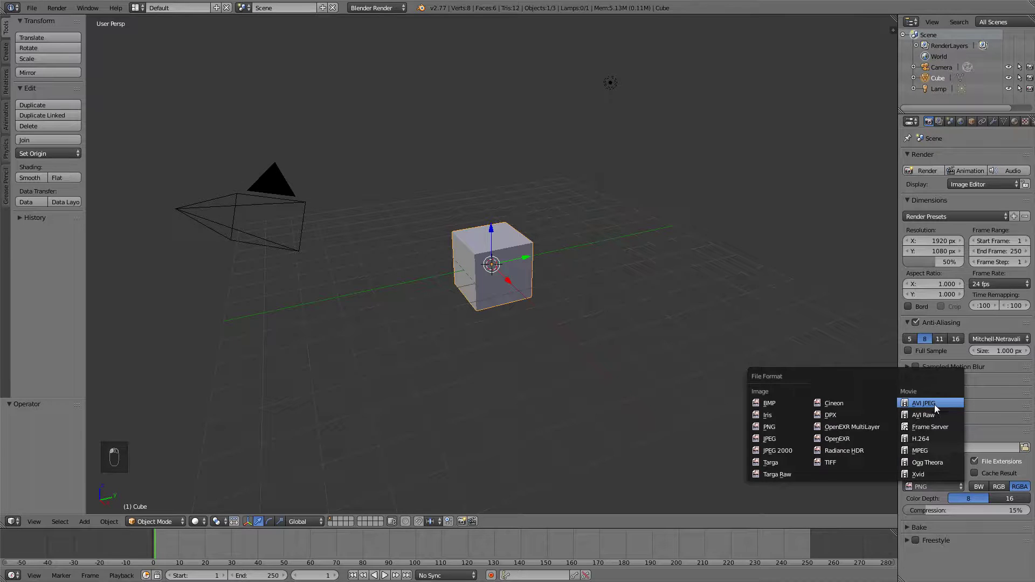
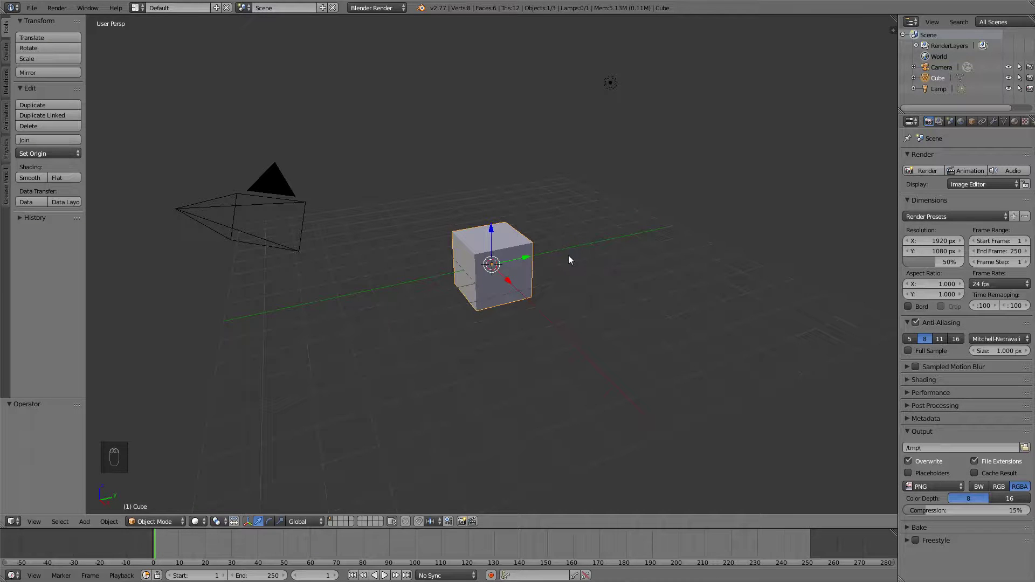
Move the default cube straight up along the Z axis by about 5.3 units.
middle_drag(566, 255, 559, 260)
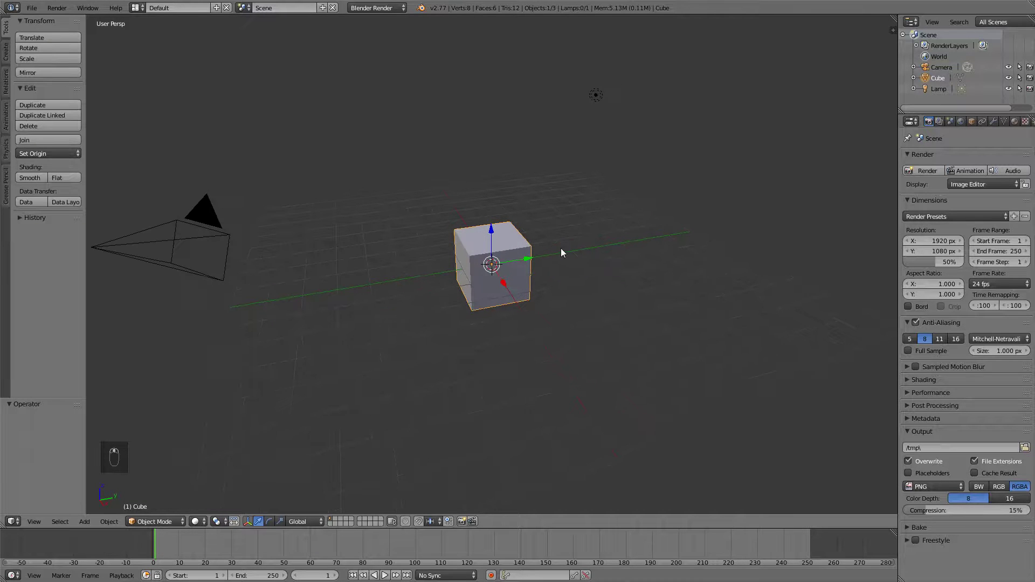
key(g)
key(z)
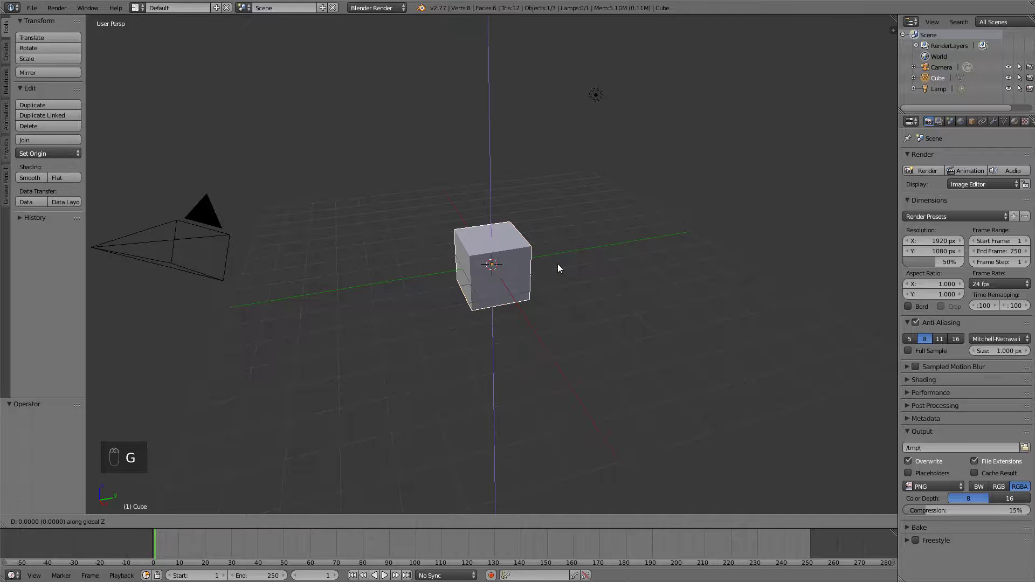
click(550, 98)
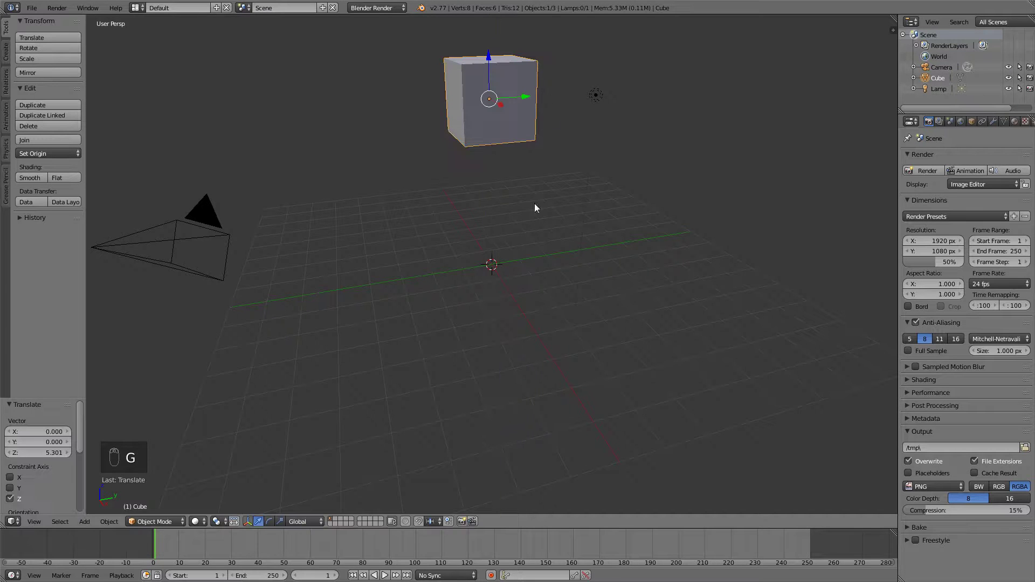
Add a mesh plane at the origin and scale it up to about 6.2 times its size as a floor.
key(shift+a)
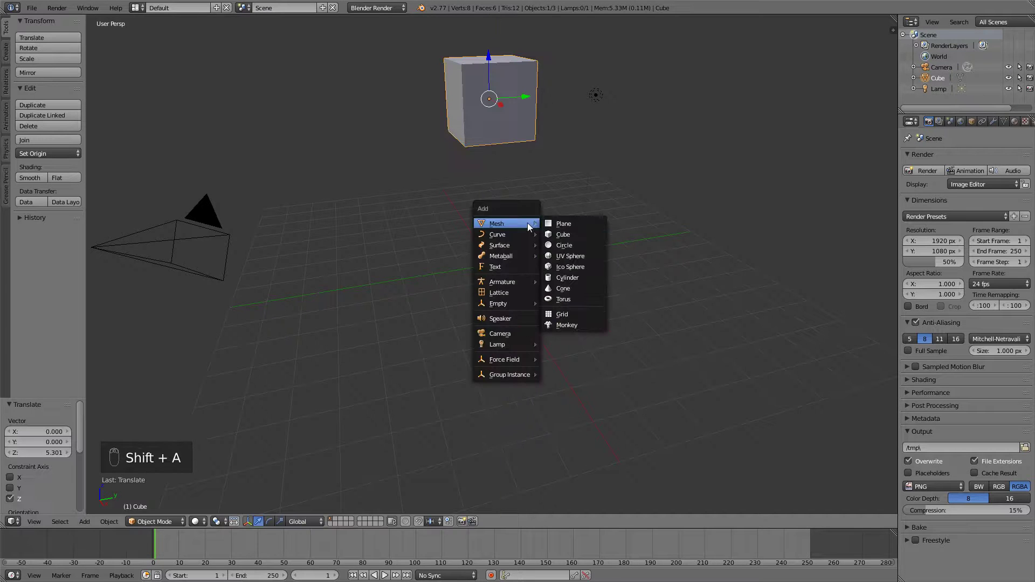
click(561, 228)
key(s)
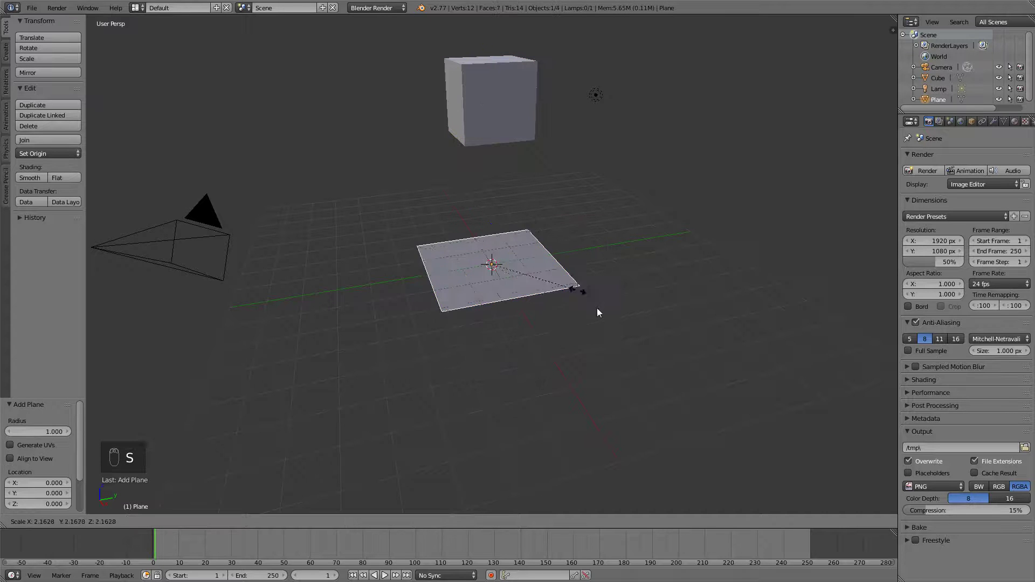
click(714, 395)
Give the plane rigid body physics with type Passive and collision shape Mesh.
scroll(1006, 123, down, 3)
click(989, 122)
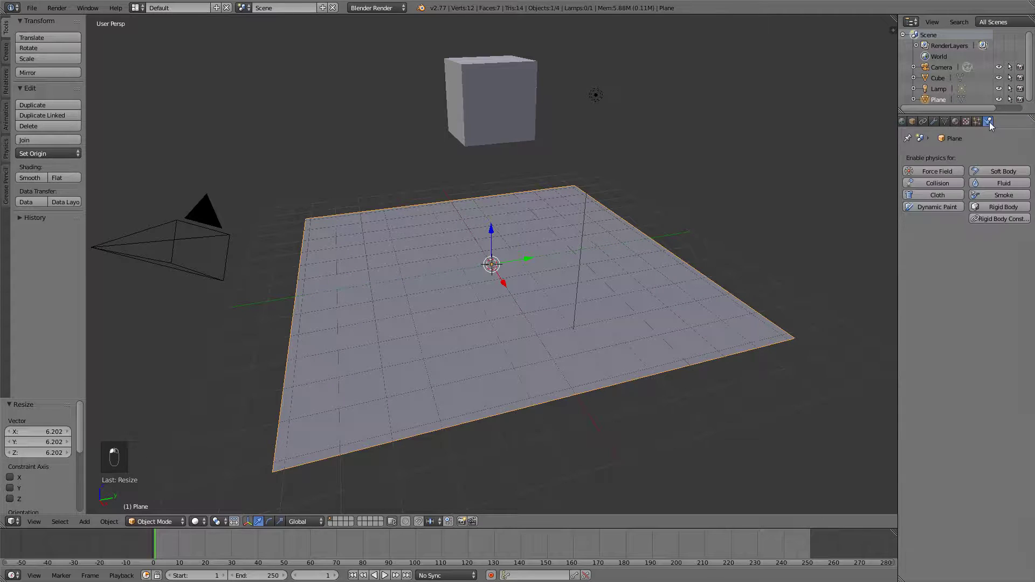
click(996, 206)
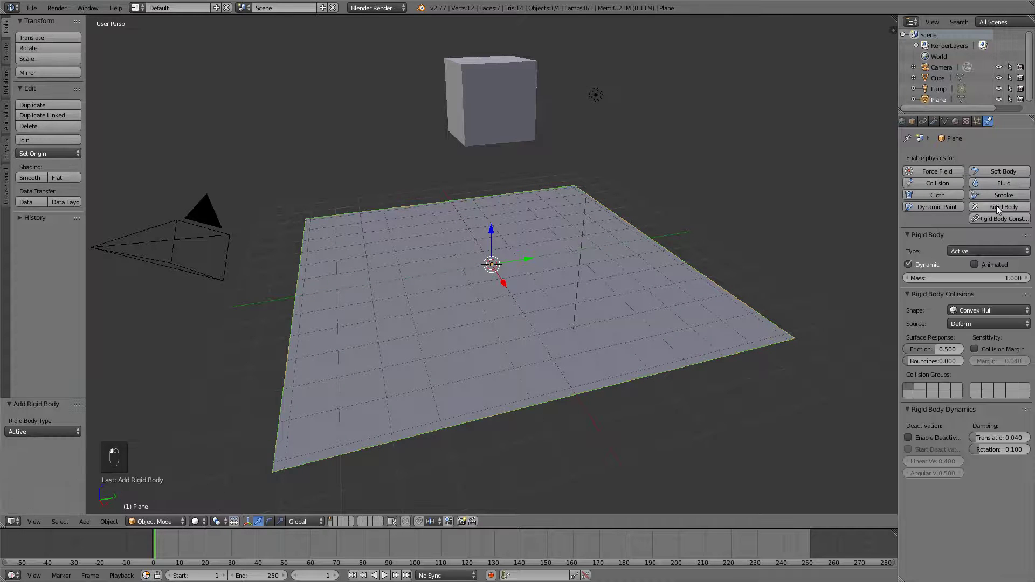
click(976, 251)
click(980, 230)
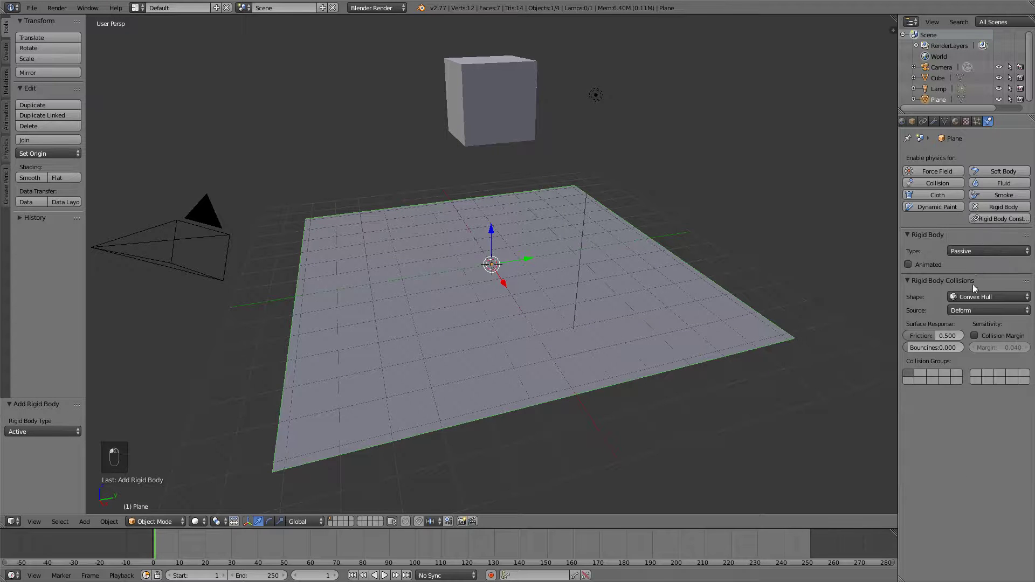
click(969, 296)
click(974, 216)
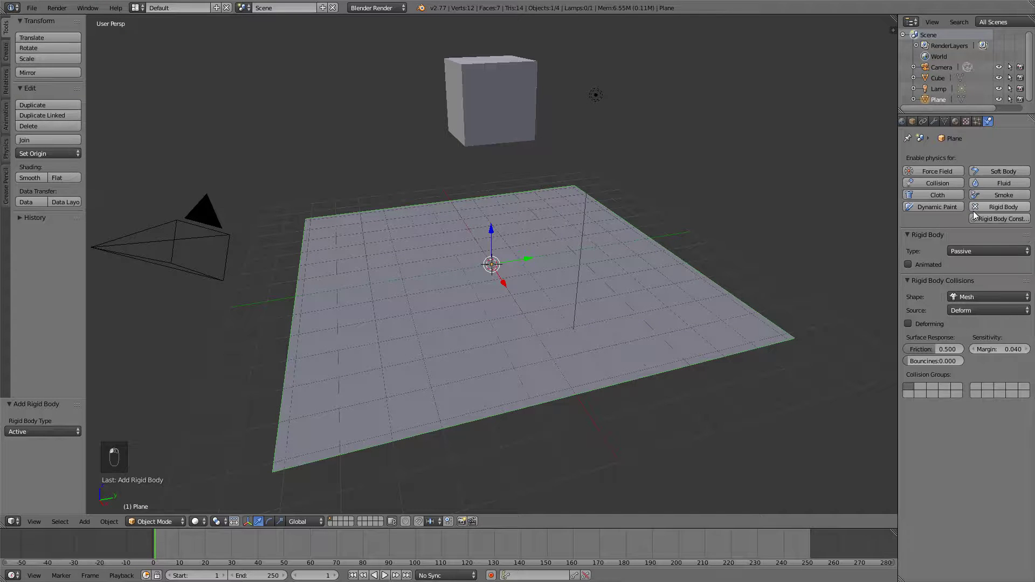
Give the cube rigid body physics, keeping type Active, and set its collision shape to Mesh.
right_click(498, 122)
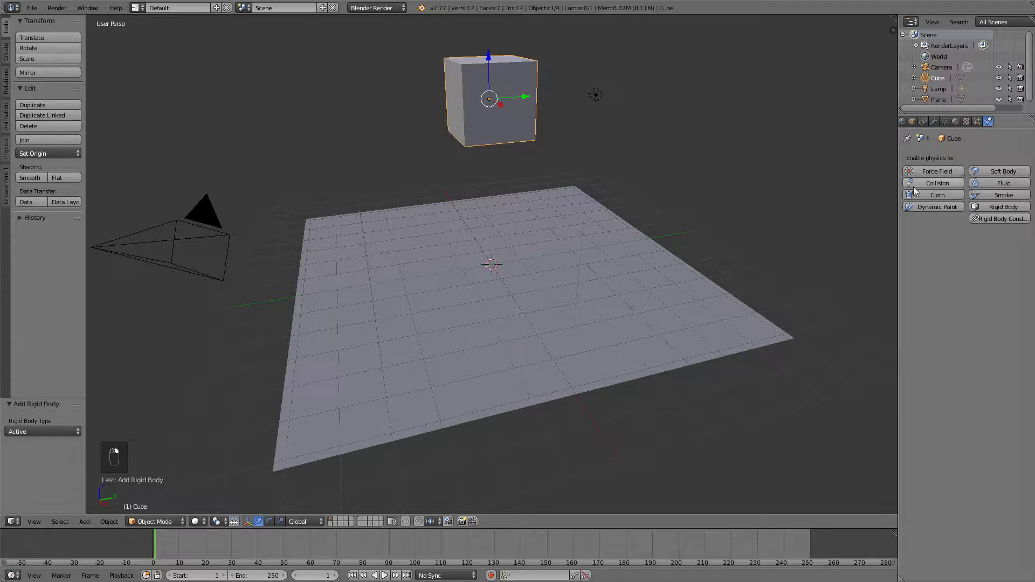
click(1002, 208)
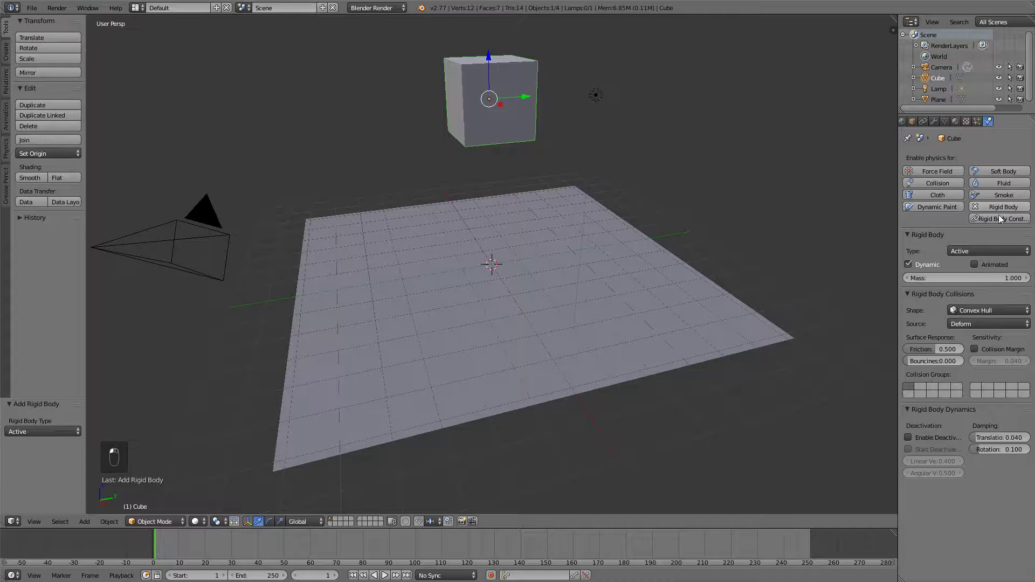
click(971, 249)
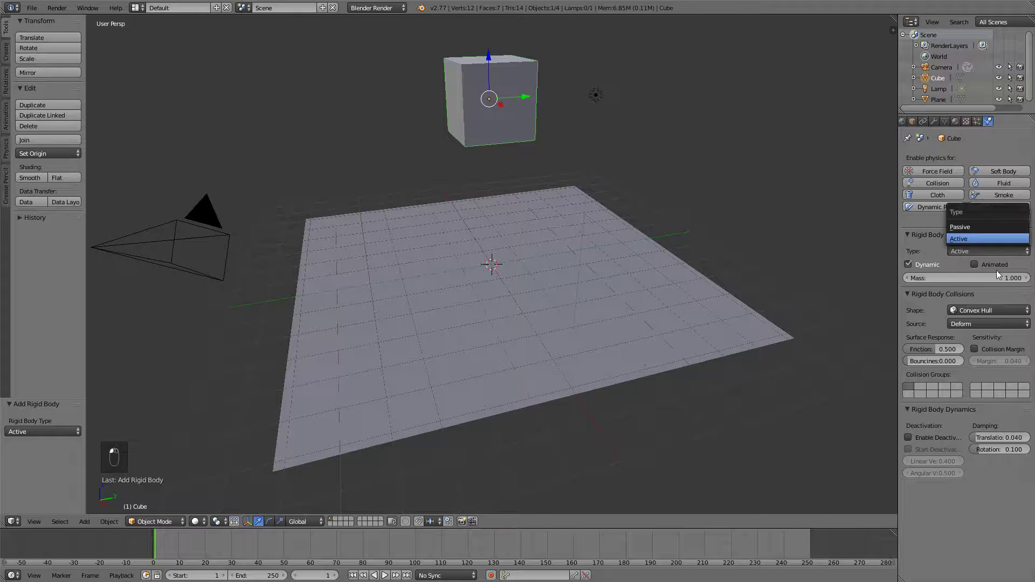
click(986, 310)
click(976, 226)
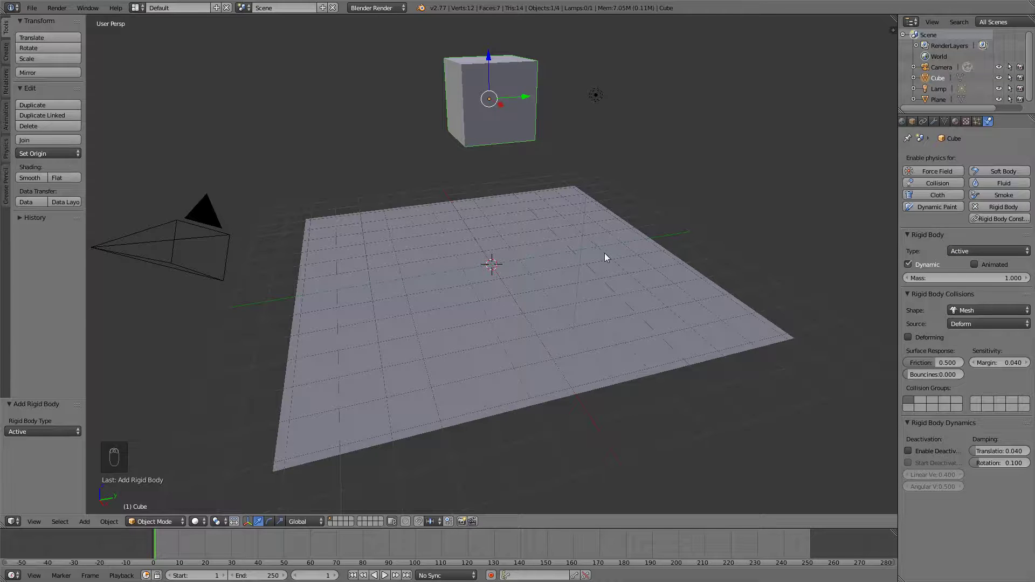
Check the rigid body settings of plane and cube, play the falling-cube simulation, and return to the first frame.
middle_drag(499, 290, 514, 284)
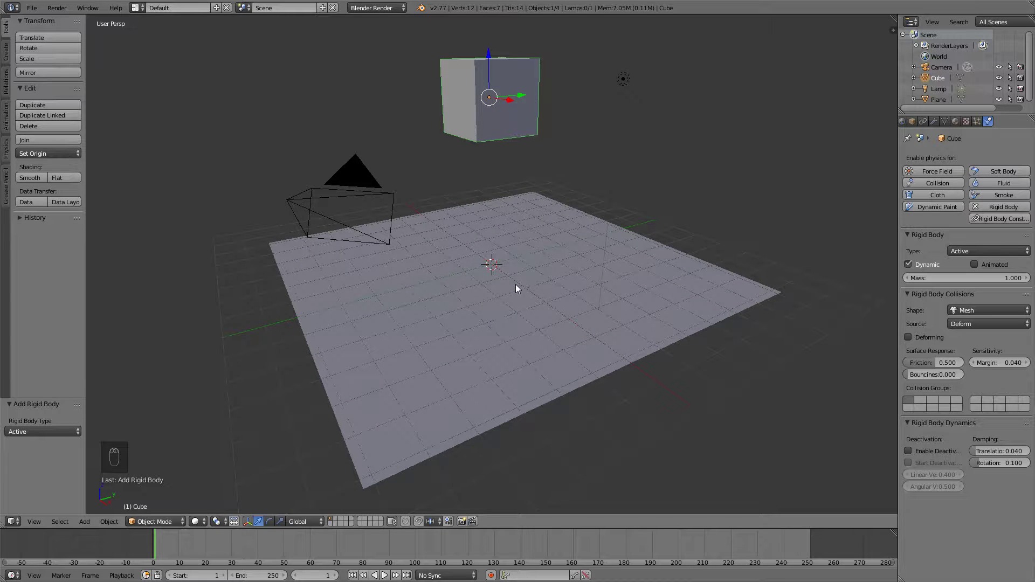
right_click(515, 284)
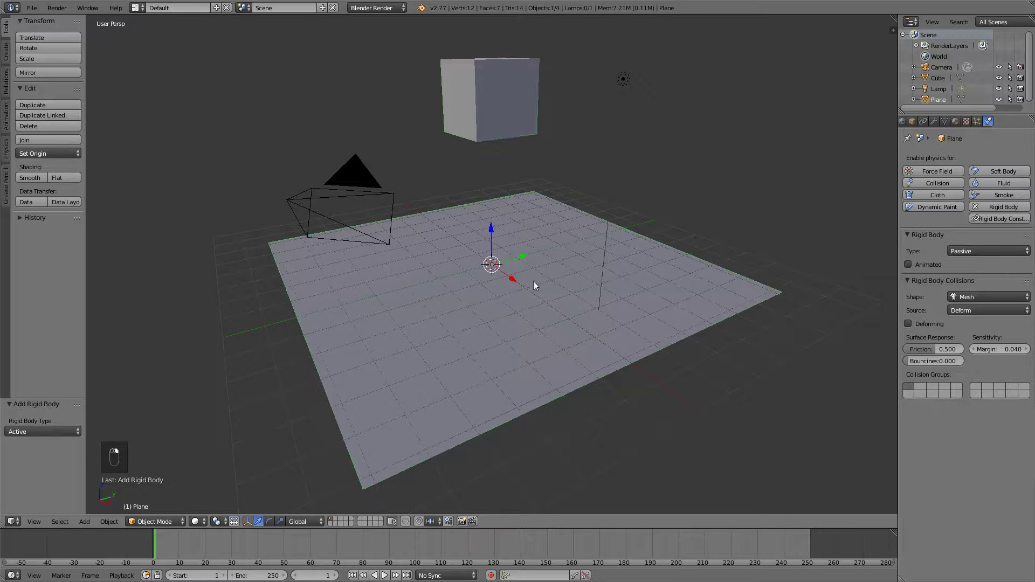
right_click(513, 110)
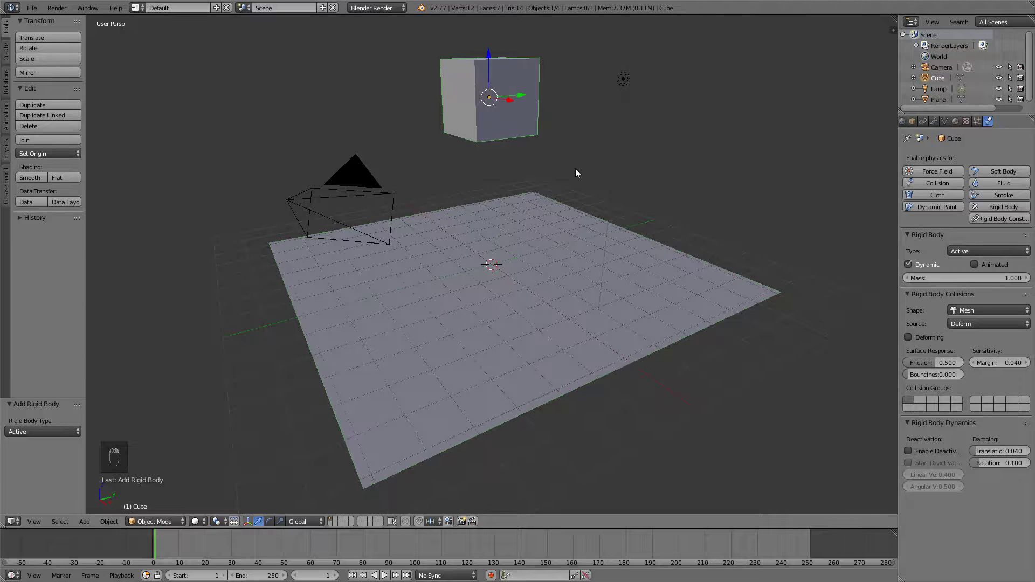
key(alt+a)
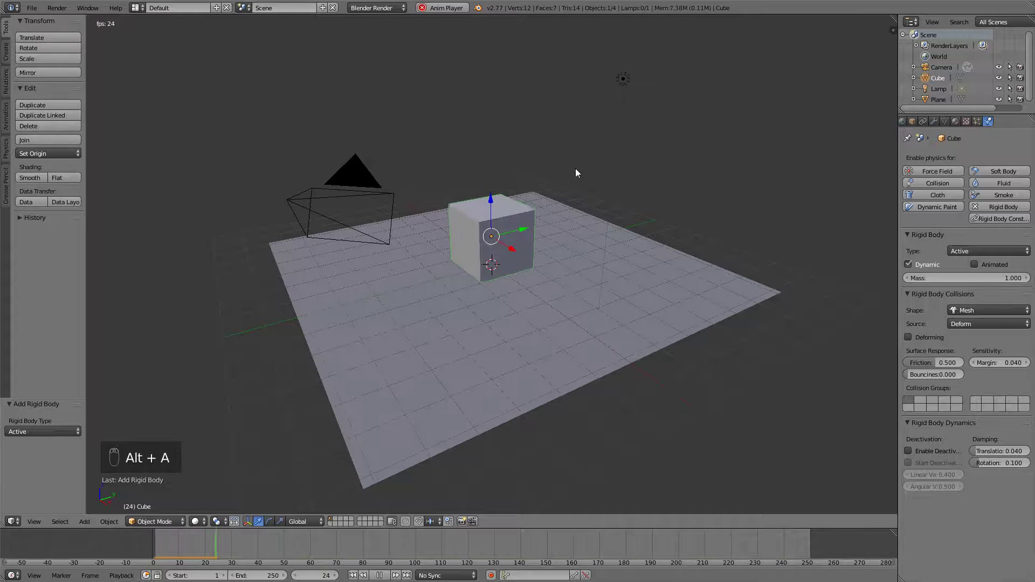
key(alt+a)
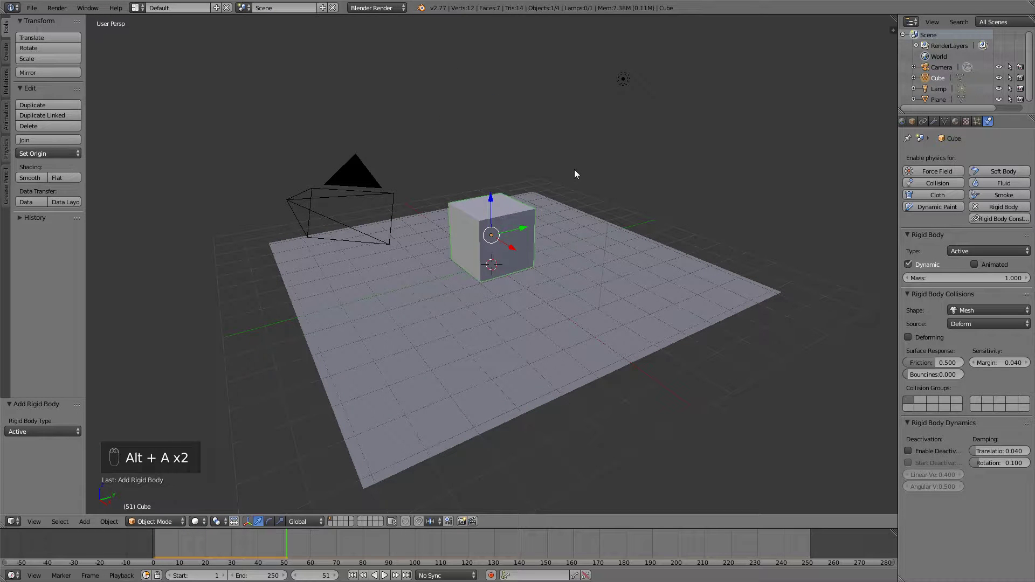
key(shift+Left)
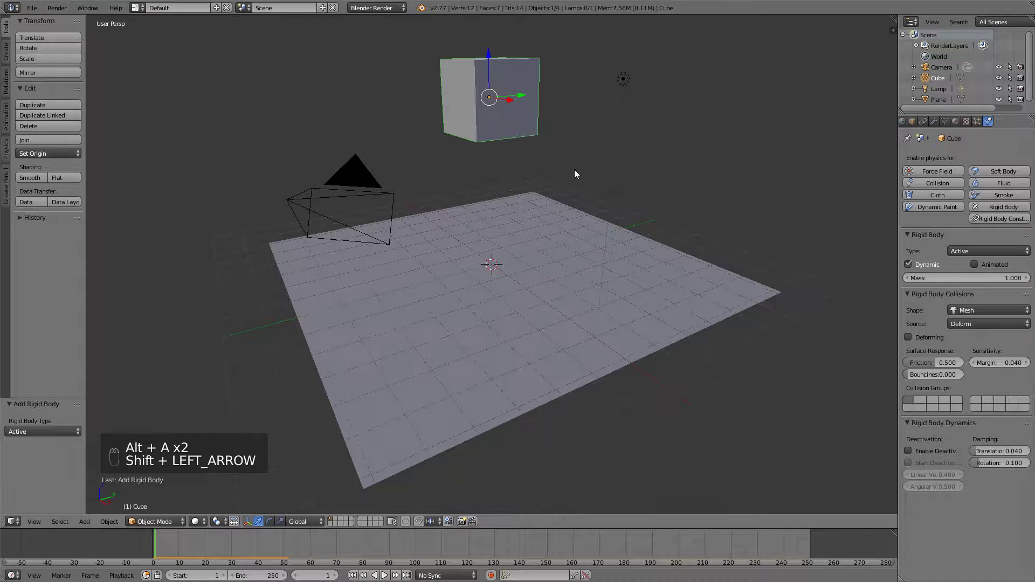
Choose PNG as the output file format in the render settings.
middle_drag(686, 177, 790, 119)
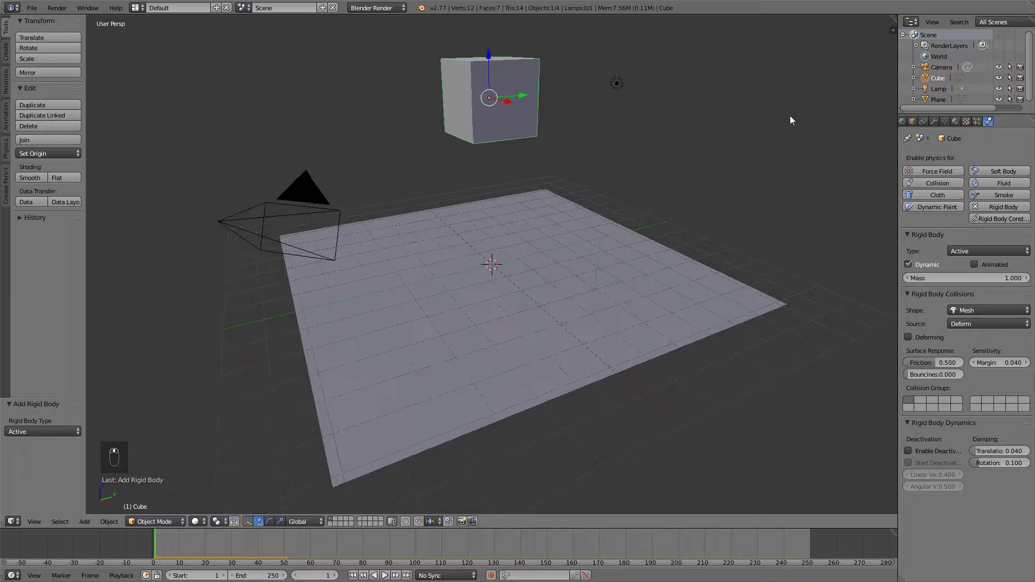
scroll(931, 124, up, 2)
click(930, 122)
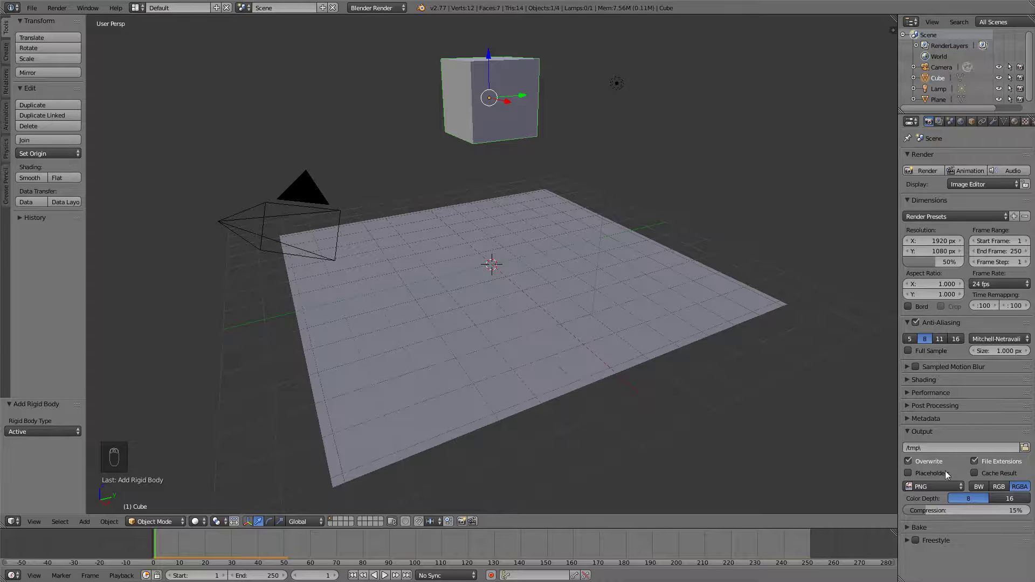
click(936, 484)
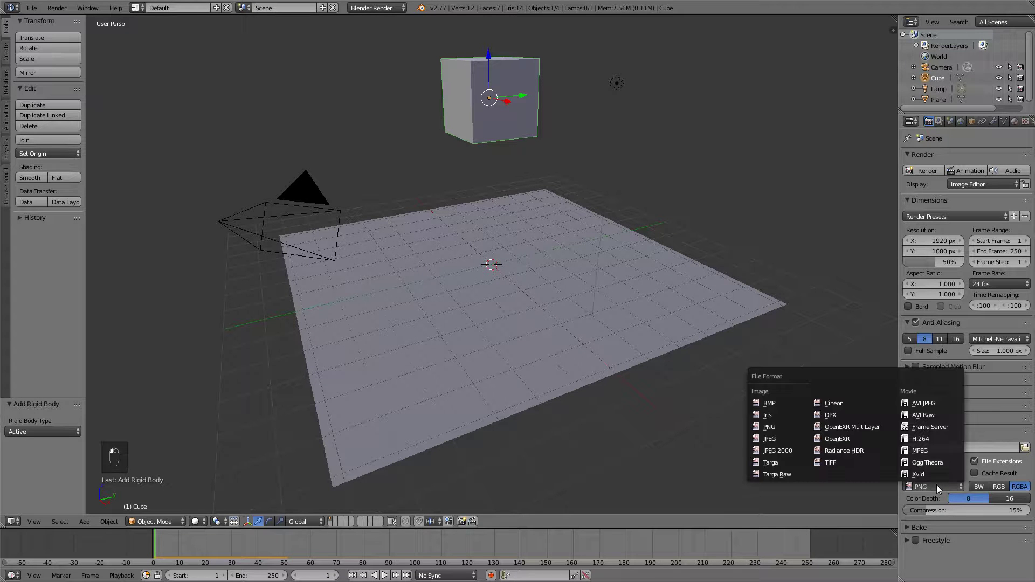
click(778, 426)
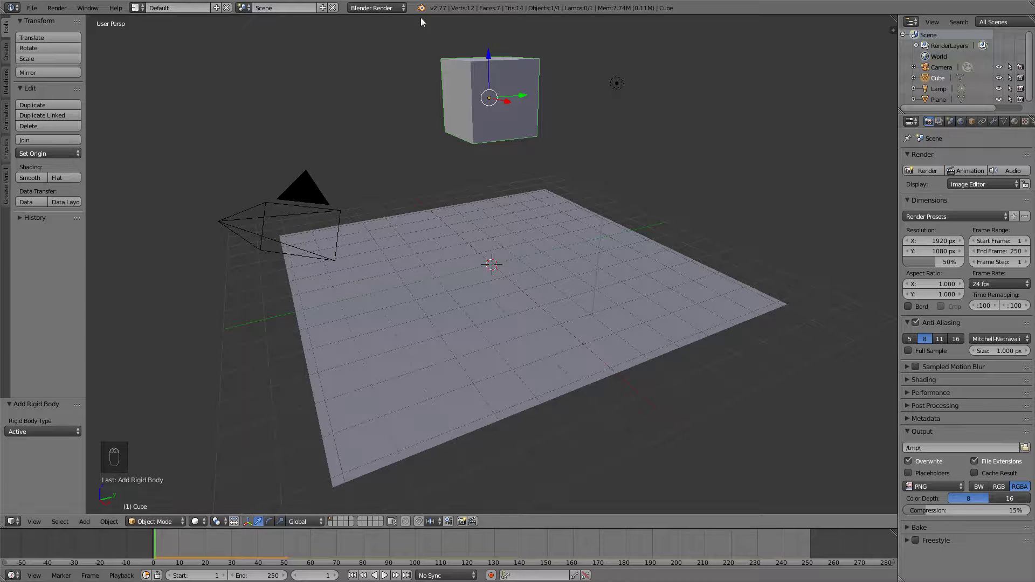
Switch the render engine to Cycles Render and expand its Sampling settings.
click(396, 8)
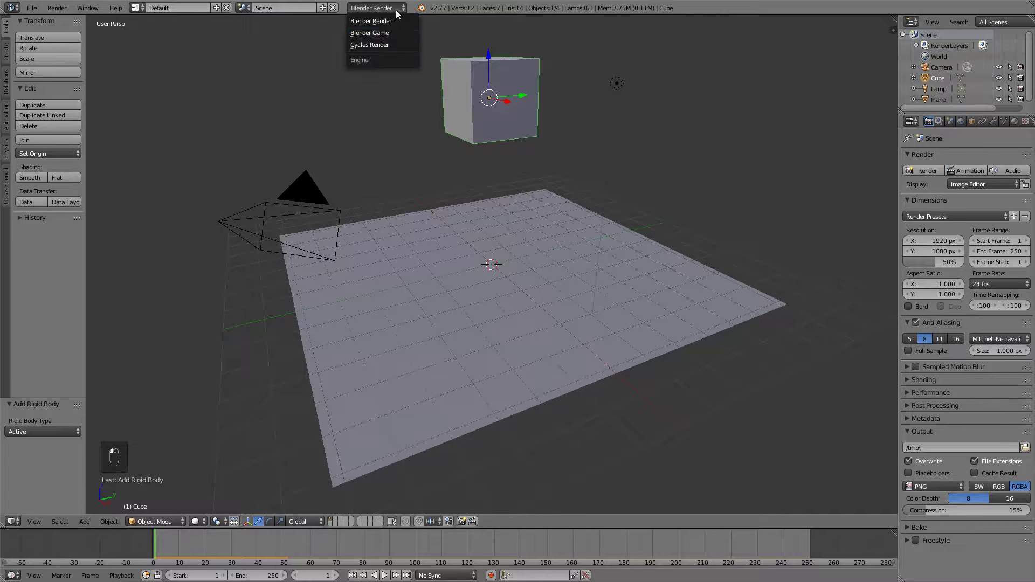
click(376, 45)
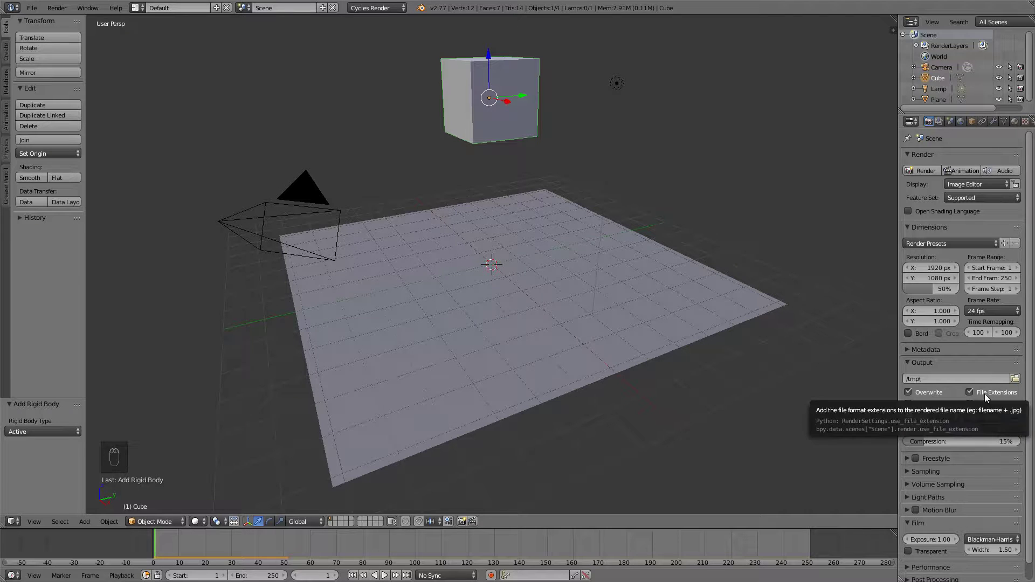
click(923, 472)
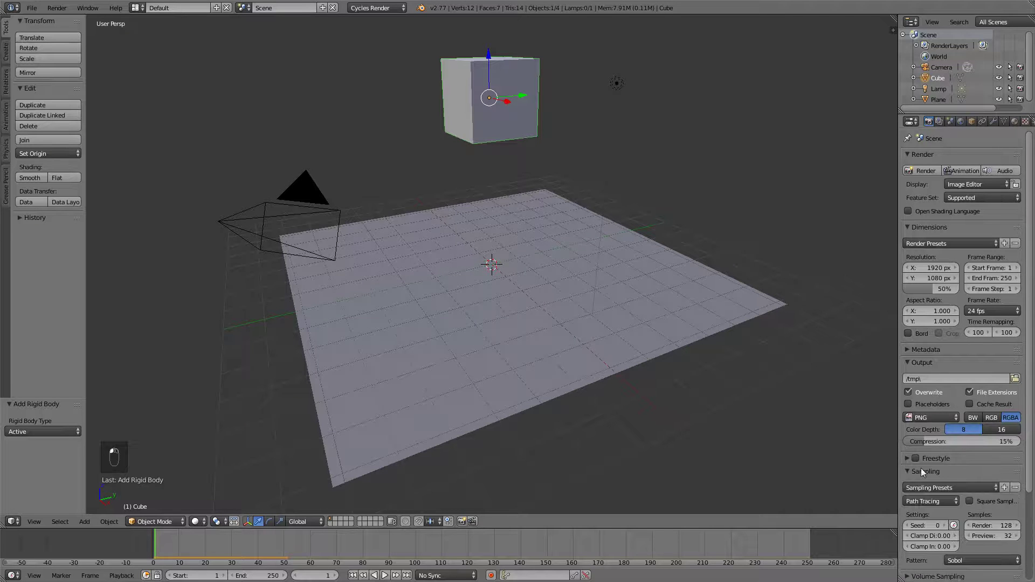
scroll(959, 488, down, 3)
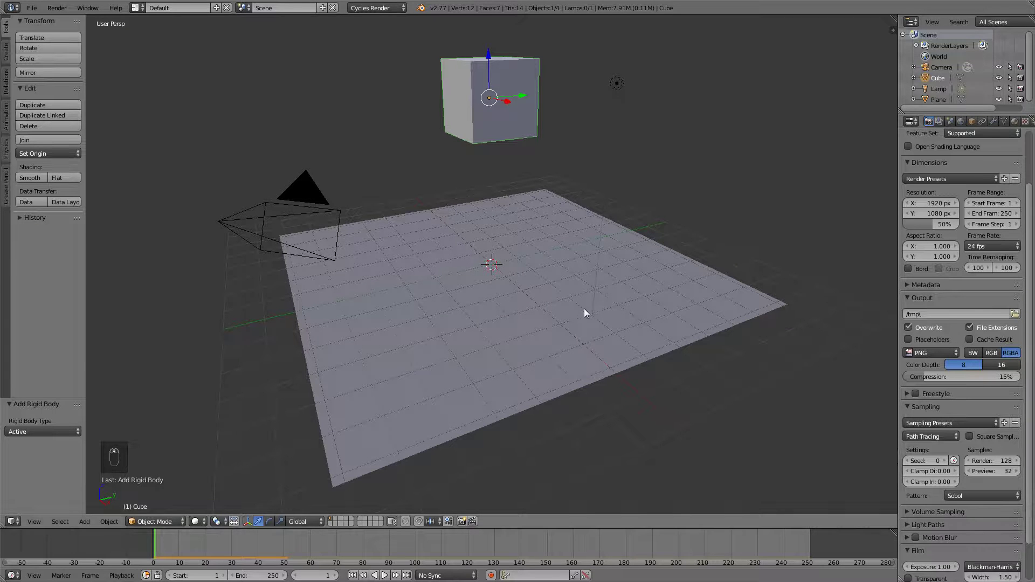
In camera view, move the camera back about 8.58 along its local Z axis and raise it to frame the cube and plane.
key(KP_0)
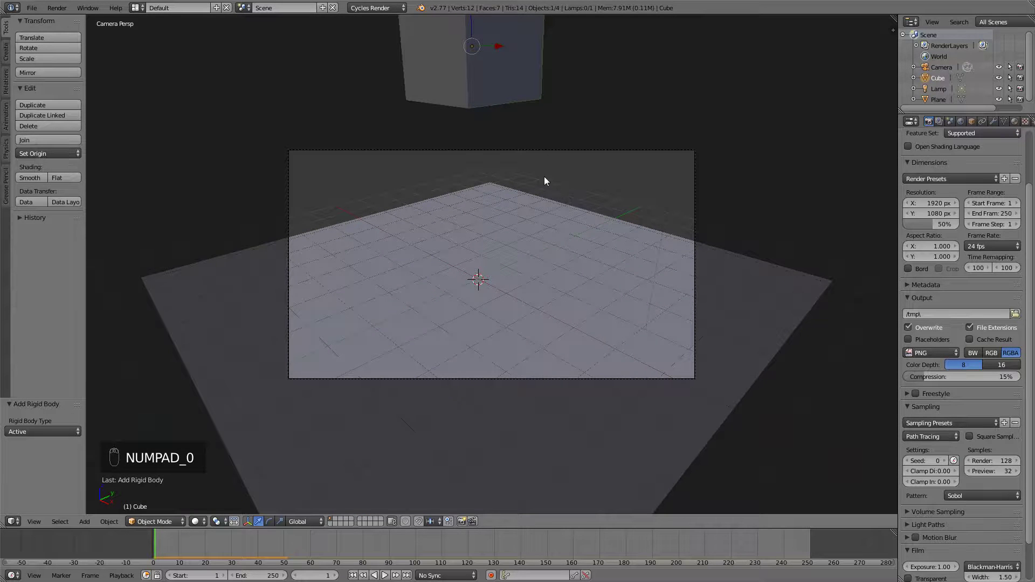
right_click(521, 151)
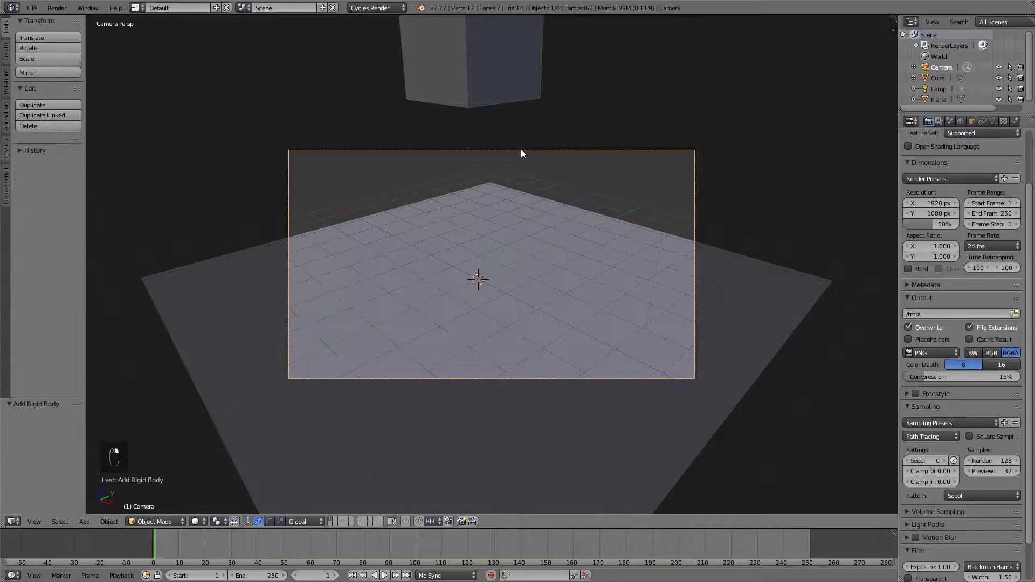
key(g)
right_click(521, 149)
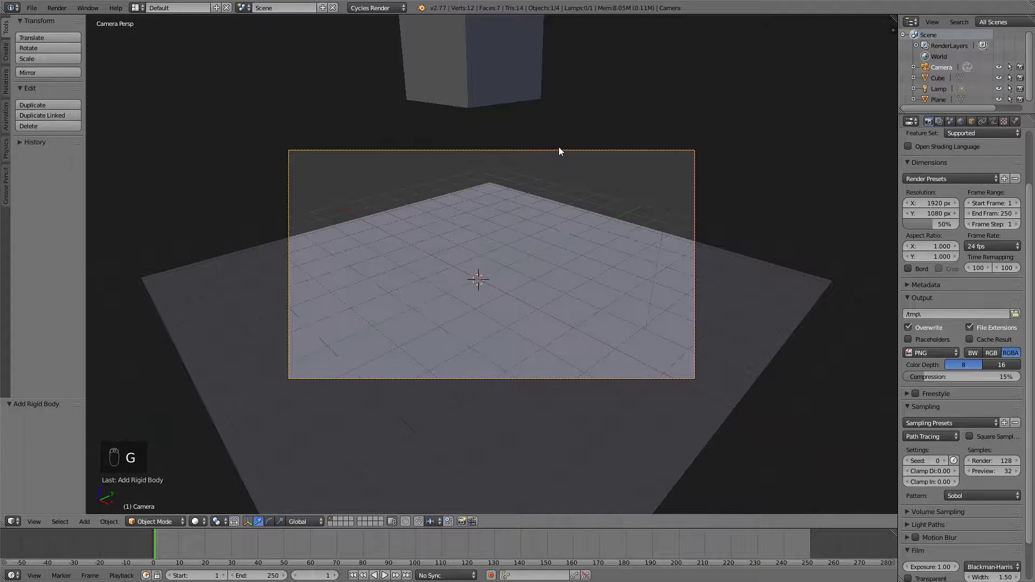
key(g)
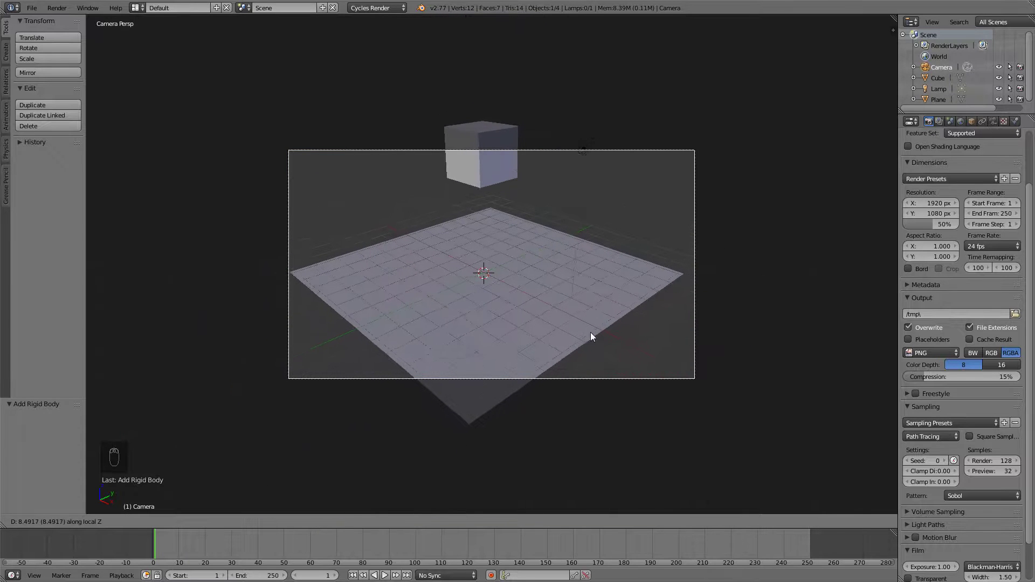
click(590, 332)
key(g)
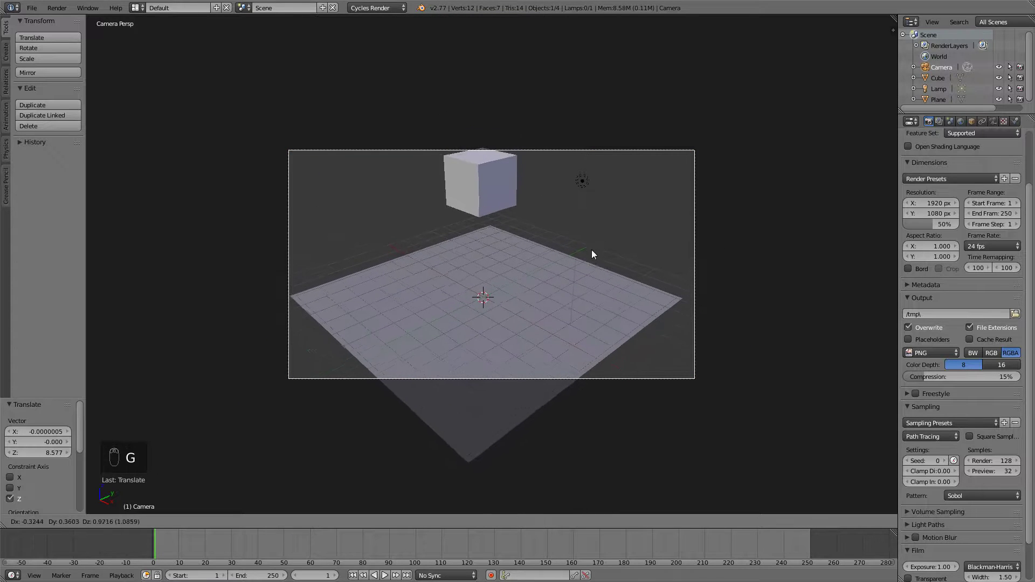
click(592, 227)
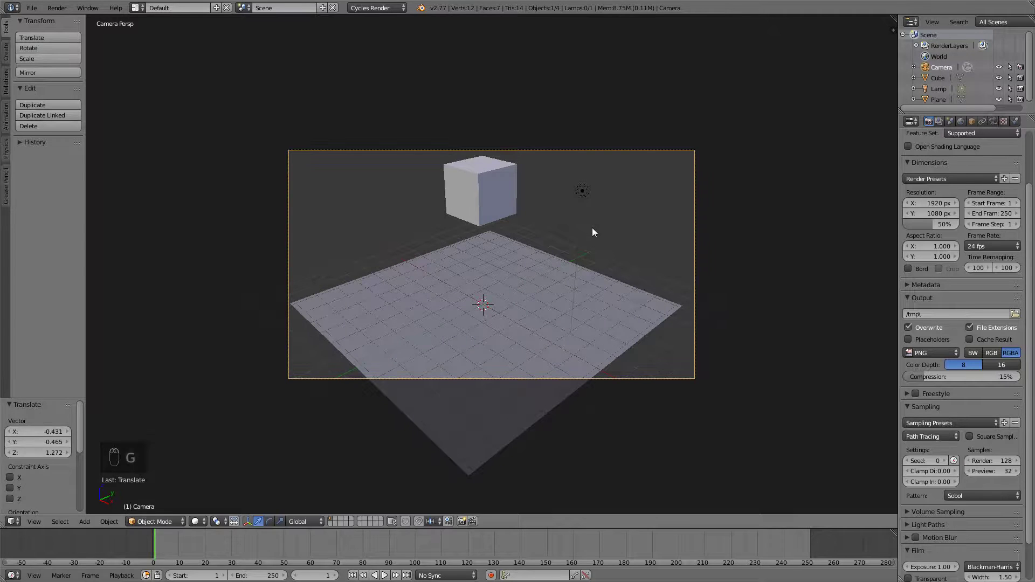
Play the falling-cube animation to find where the motion finishes, and set the end frame to 40.
key(alt+a)
key(alt+a)
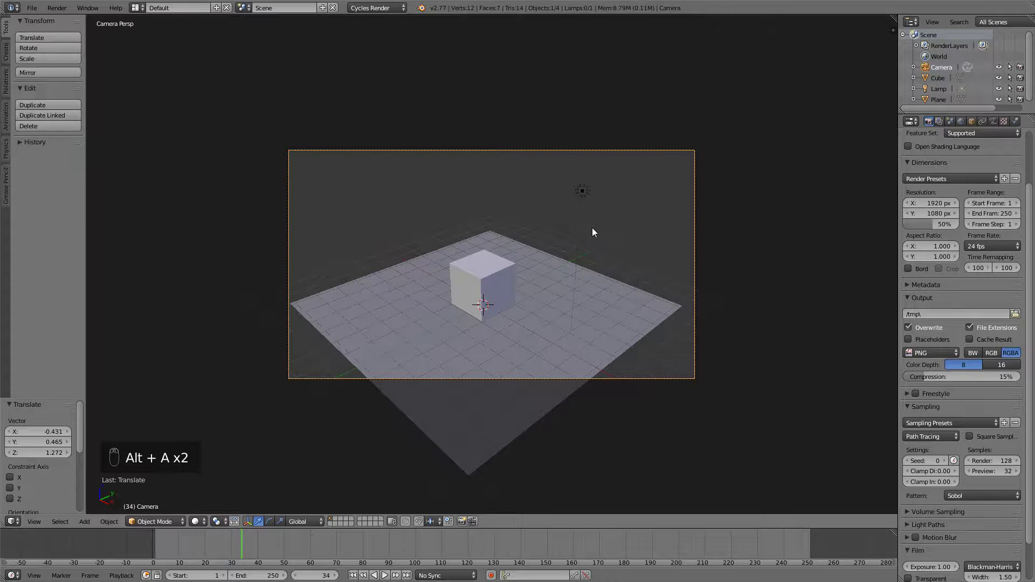
key(alt+a)
key(alt+a)
click(269, 549)
click(992, 212)
text(40)
key(Return)
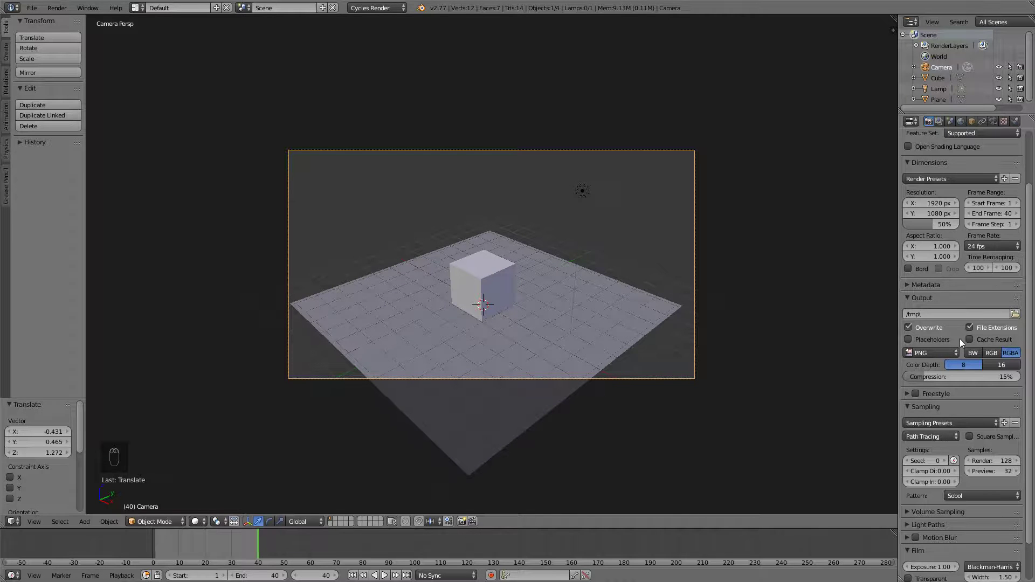
Render a test image of the current frame and examine the cube and its shadow up close.
scroll(965, 463, down, 2)
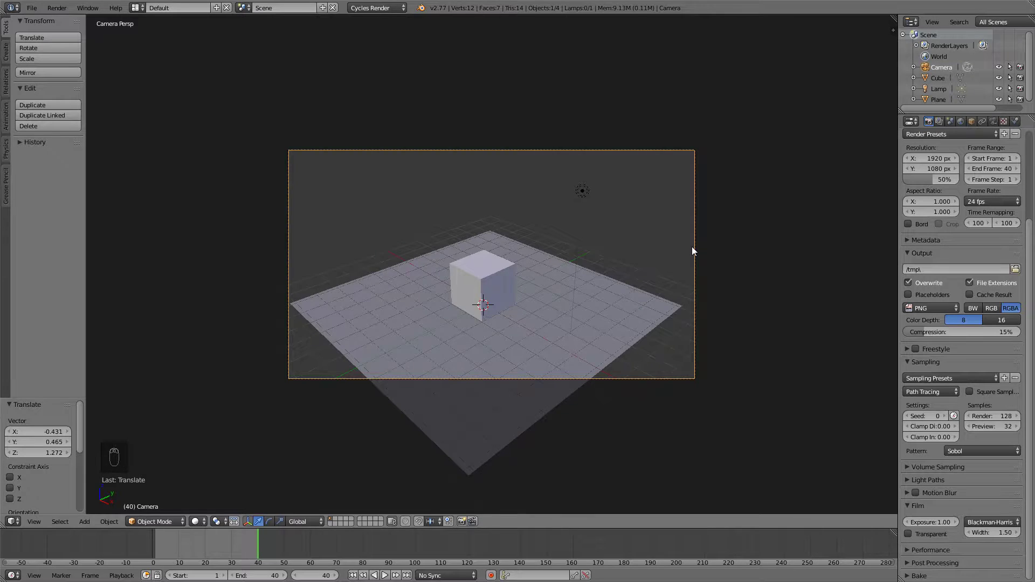
key(F12)
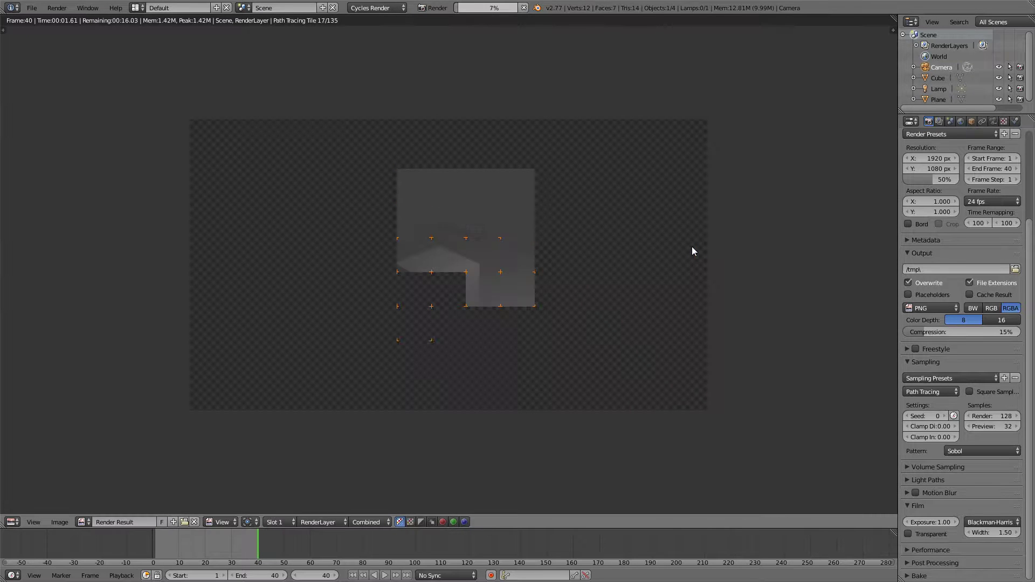
scroll(464, 261, up, 4)
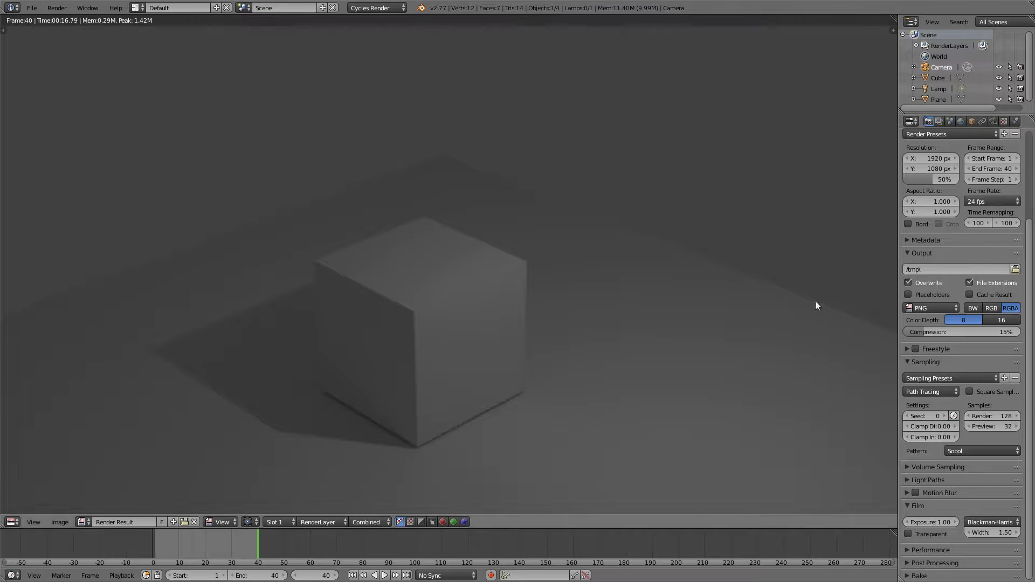
scroll(683, 143, down, 4)
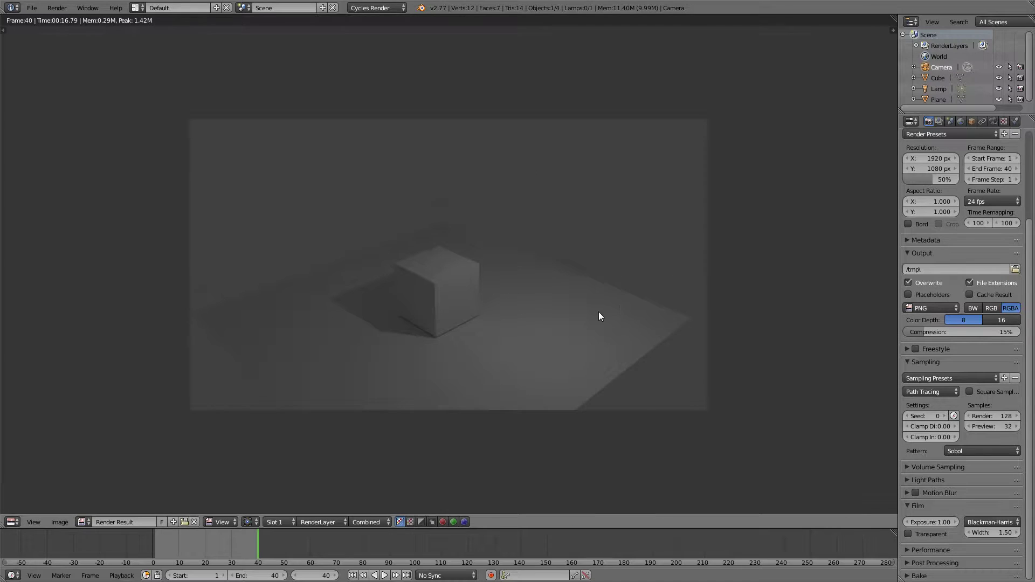
scroll(598, 313, up, 2)
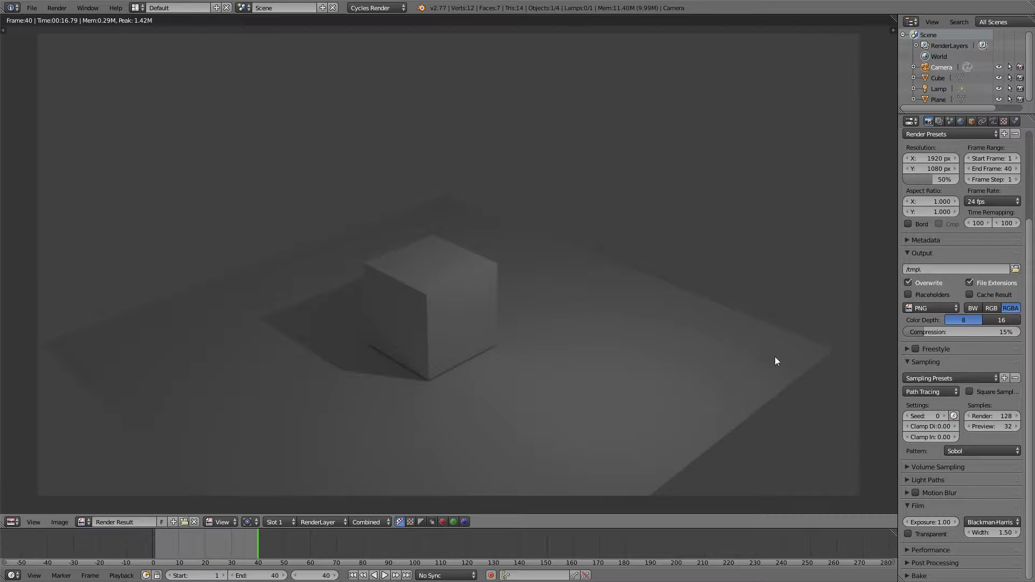
Set the render samples to 400 and start a test render of the current frame, stopping it partway.
click(996, 416)
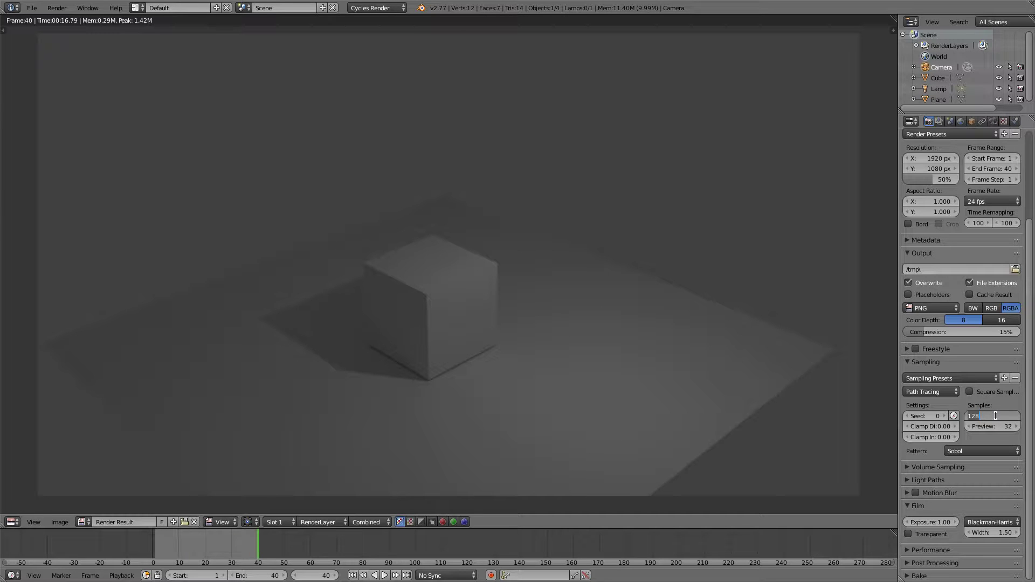
text(400)
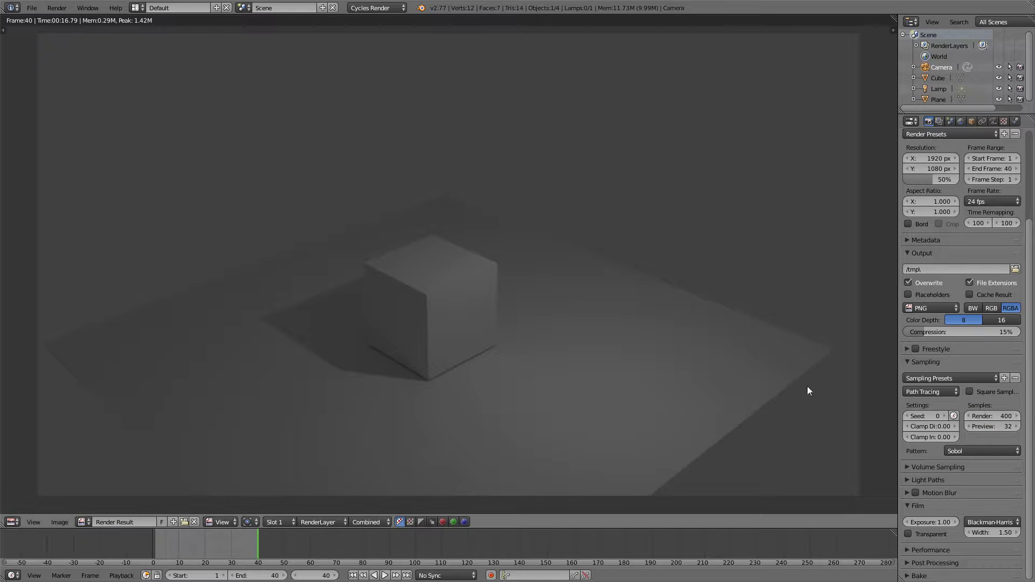
key(F12)
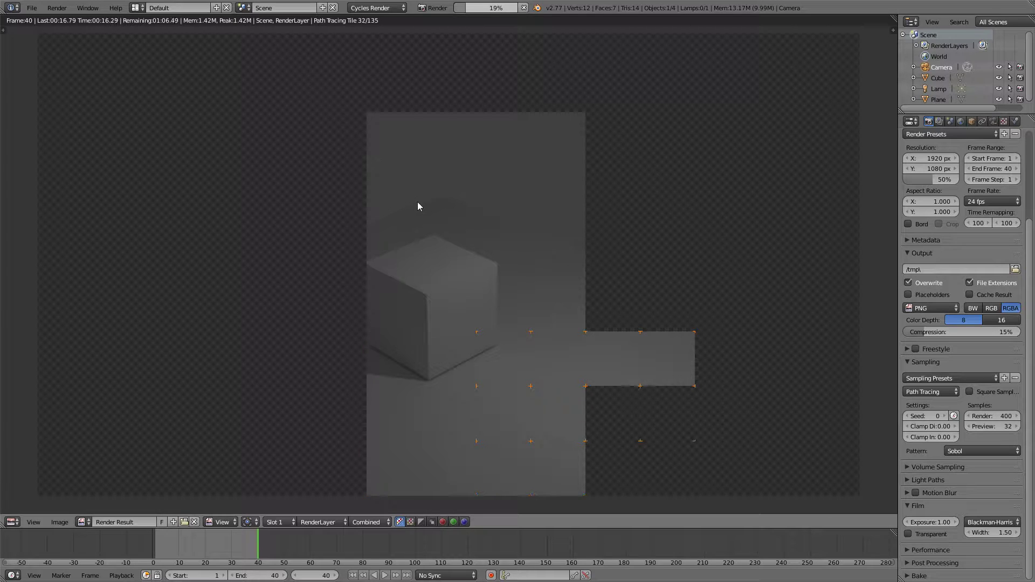
key(Escape)
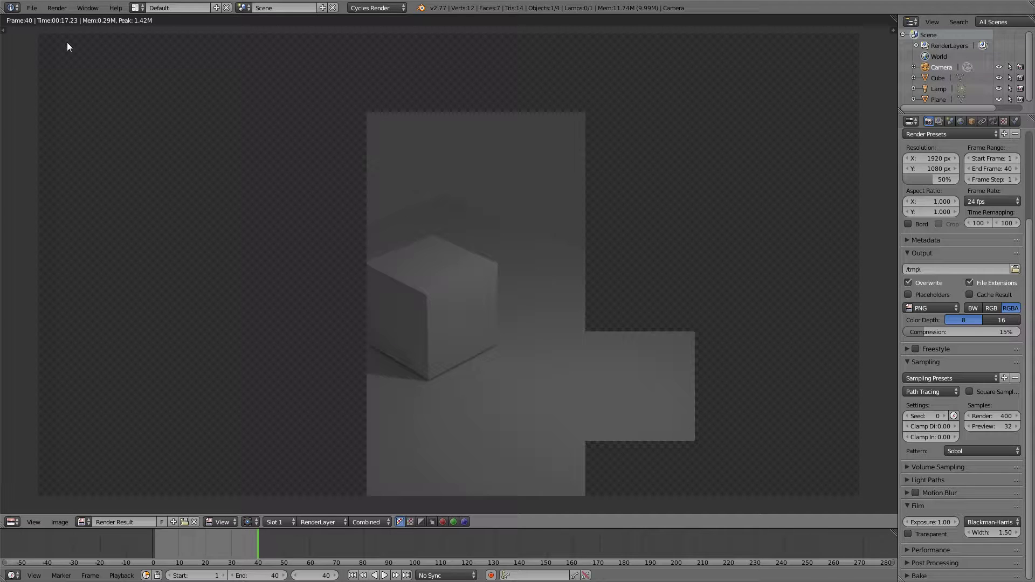
Set the compute device to CUDA in the System user preferences and close the preferences.
click(31, 8)
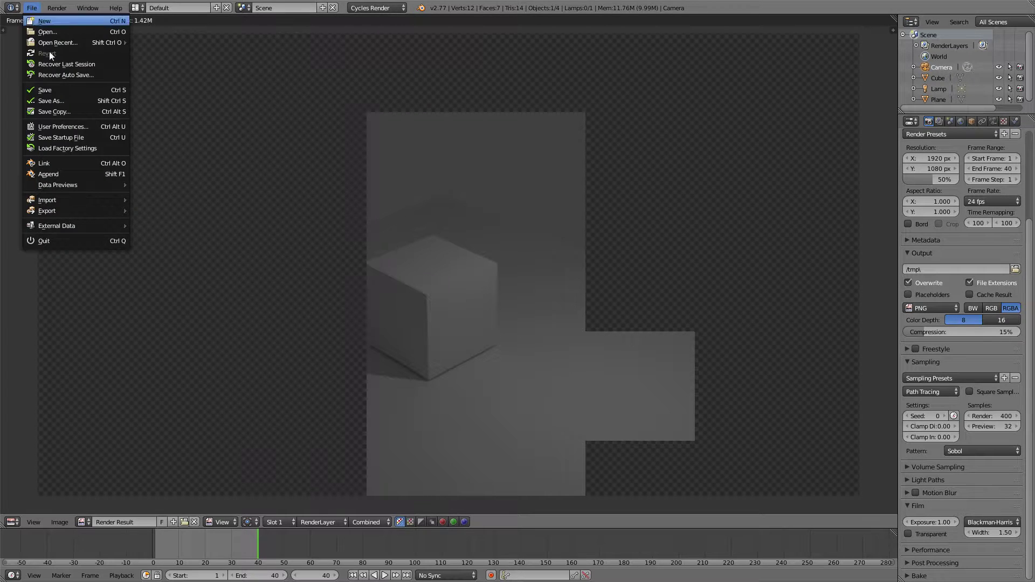
click(78, 126)
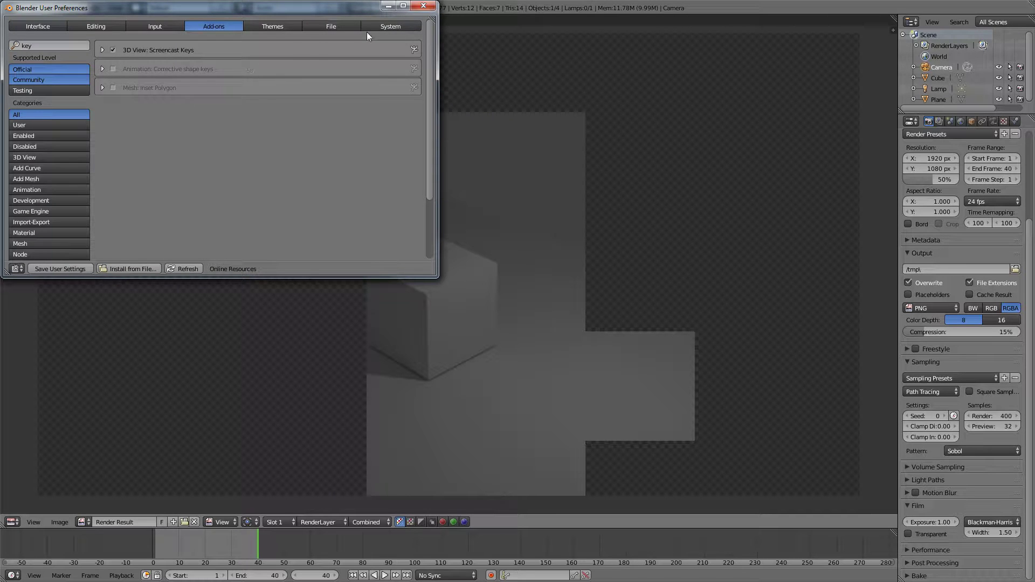
click(385, 29)
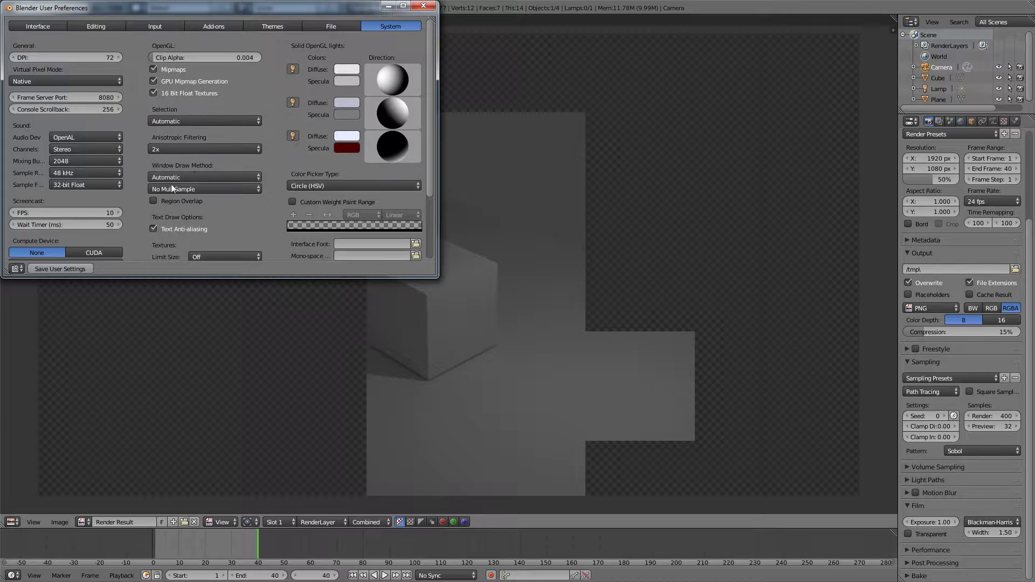
scroll(167, 185, down, 4)
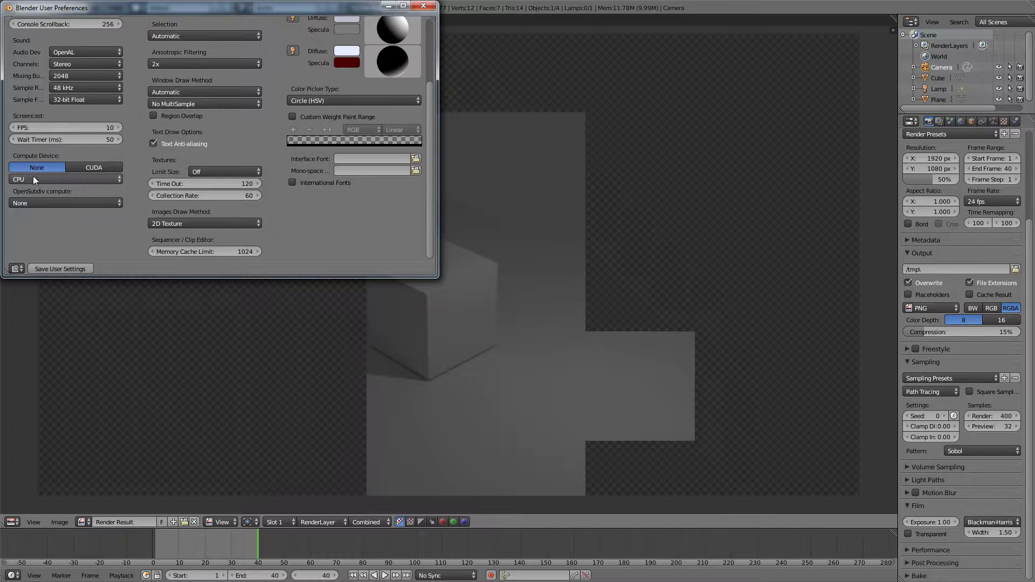
click(95, 168)
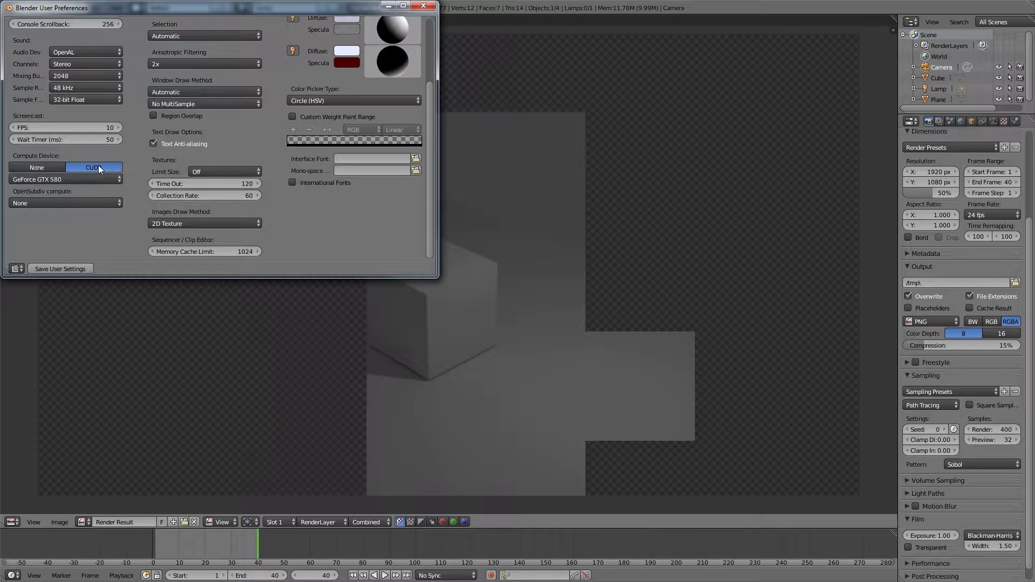
click(424, 7)
Set the Cycles render device to GPU Compute and render the current frame again.
scroll(949, 206, up, 5)
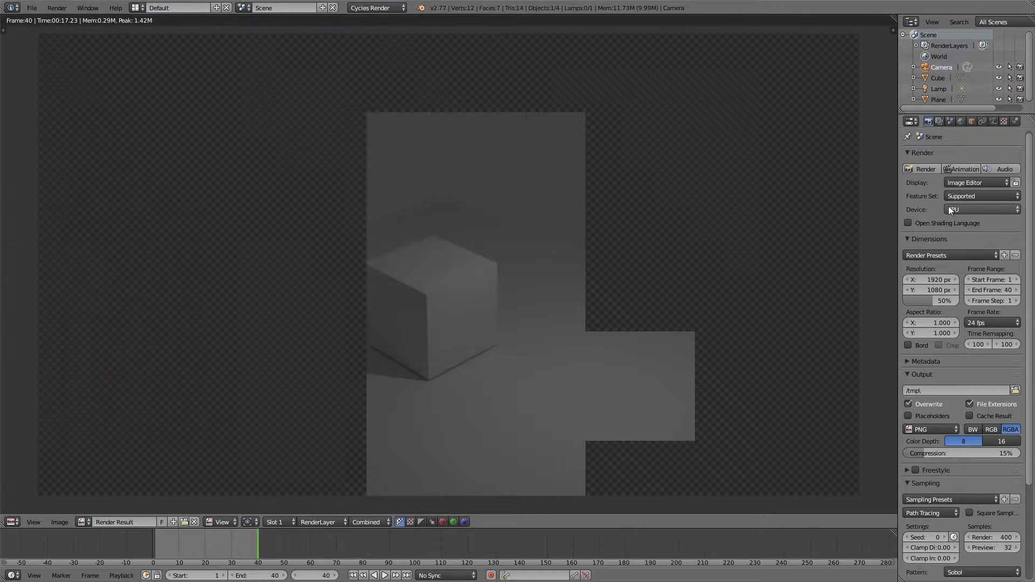
click(953, 211)
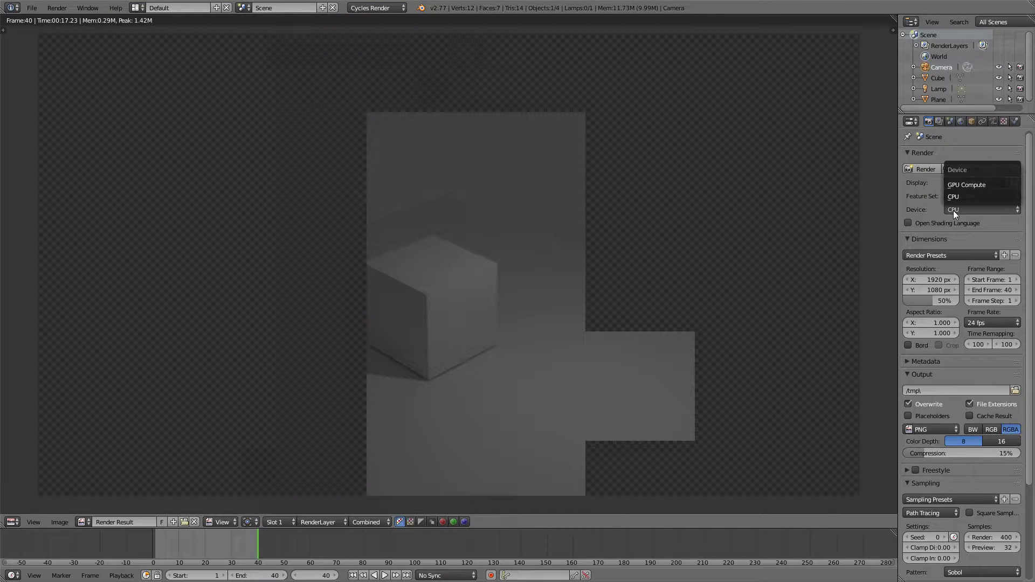
click(958, 186)
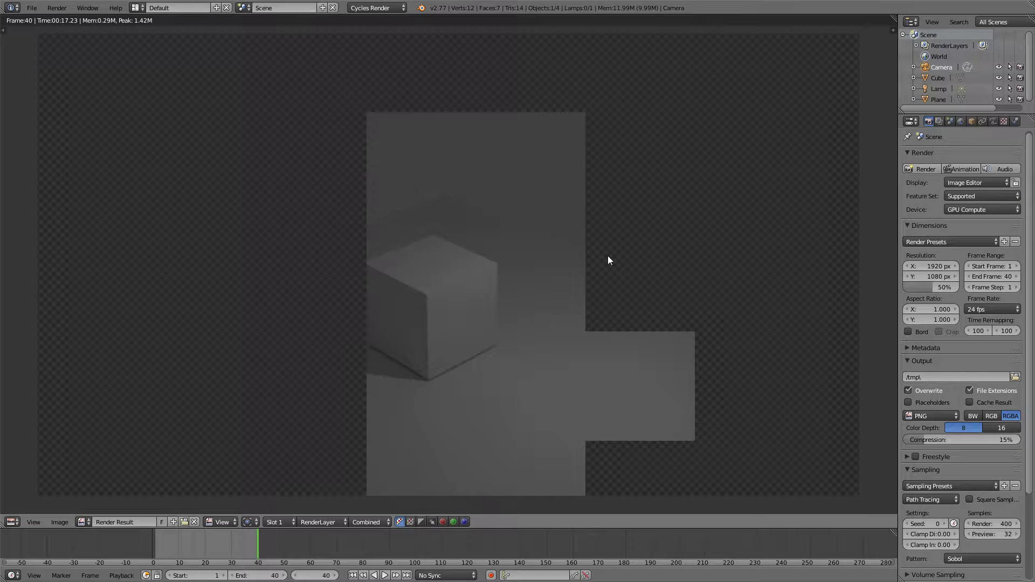
key(F12)
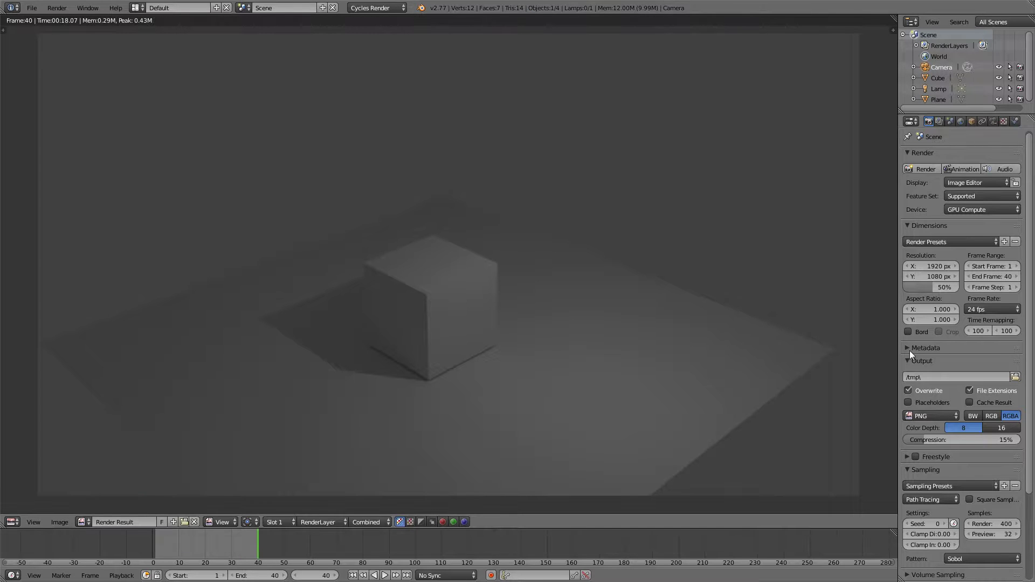
Set the render samples to 100 and choose the desktop folder YT tutorials\Rendering Your Animation as the output location.
text(10)
scroll(951, 428, down, 4)
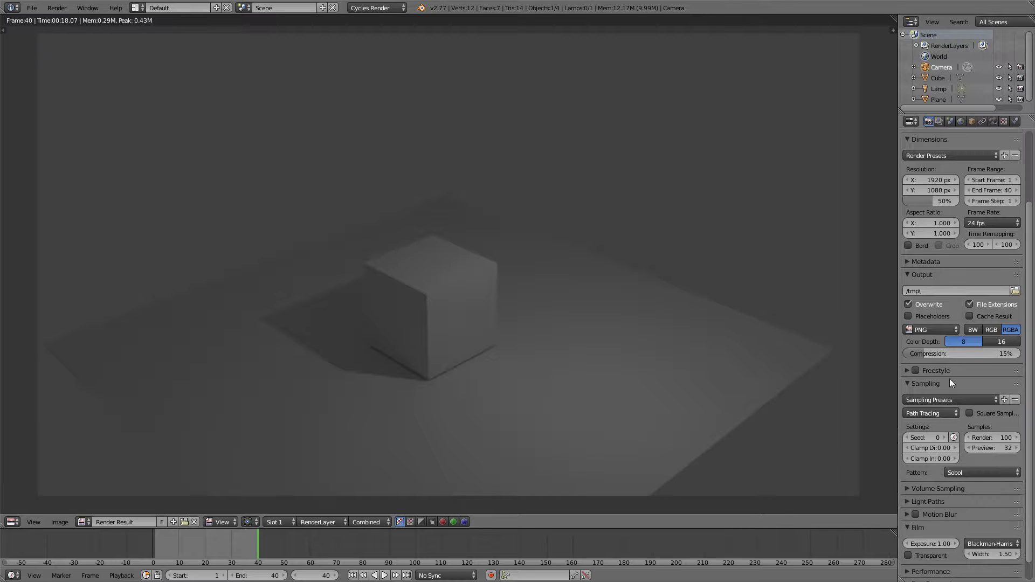
click(1015, 291)
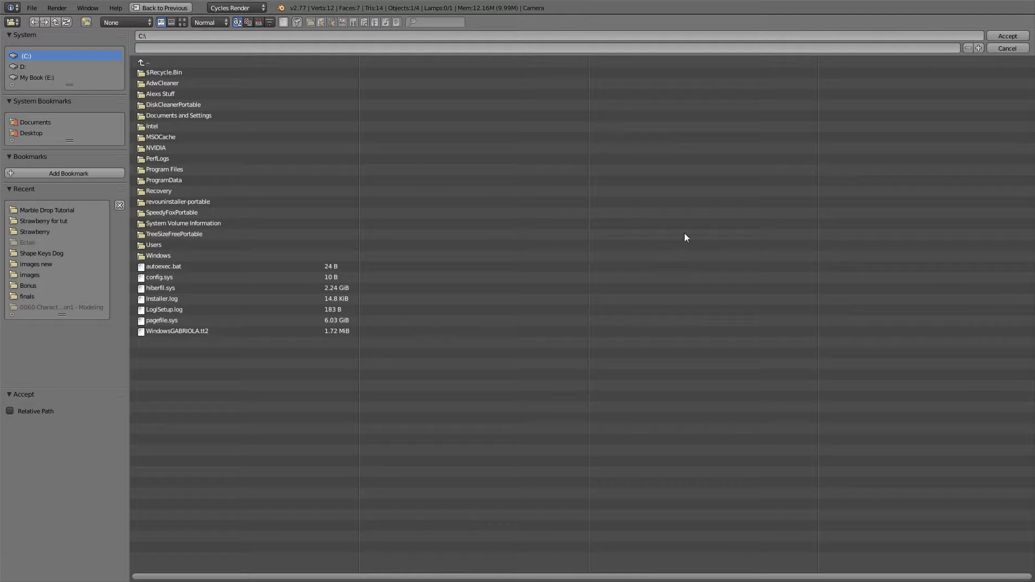
click(37, 131)
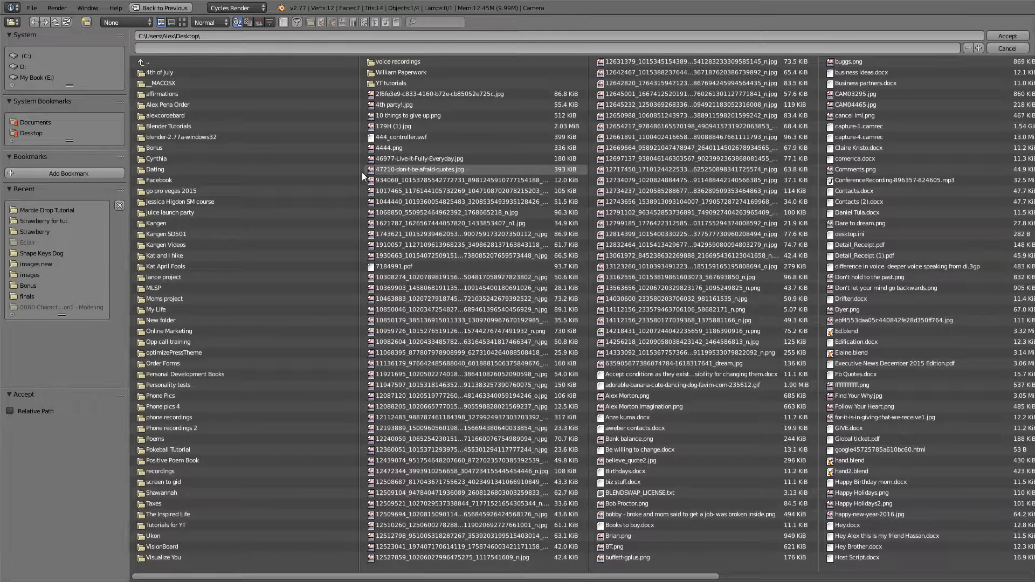
click(389, 82)
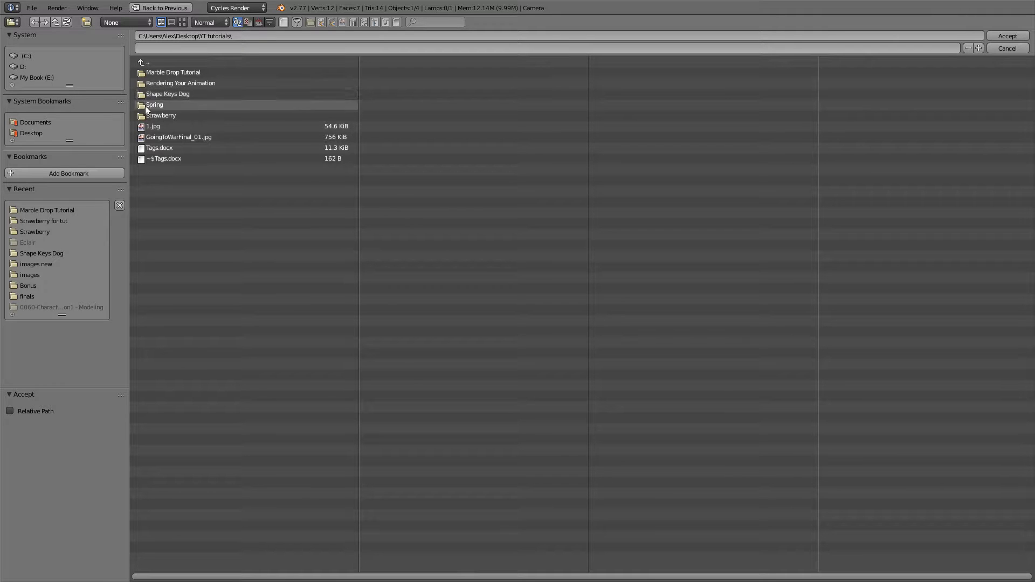
click(181, 81)
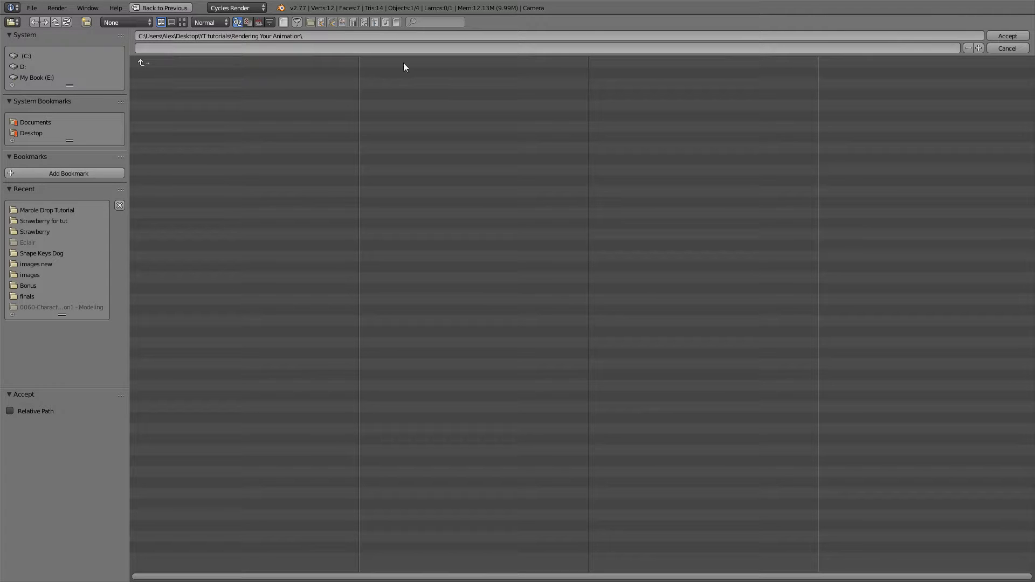
click(999, 37)
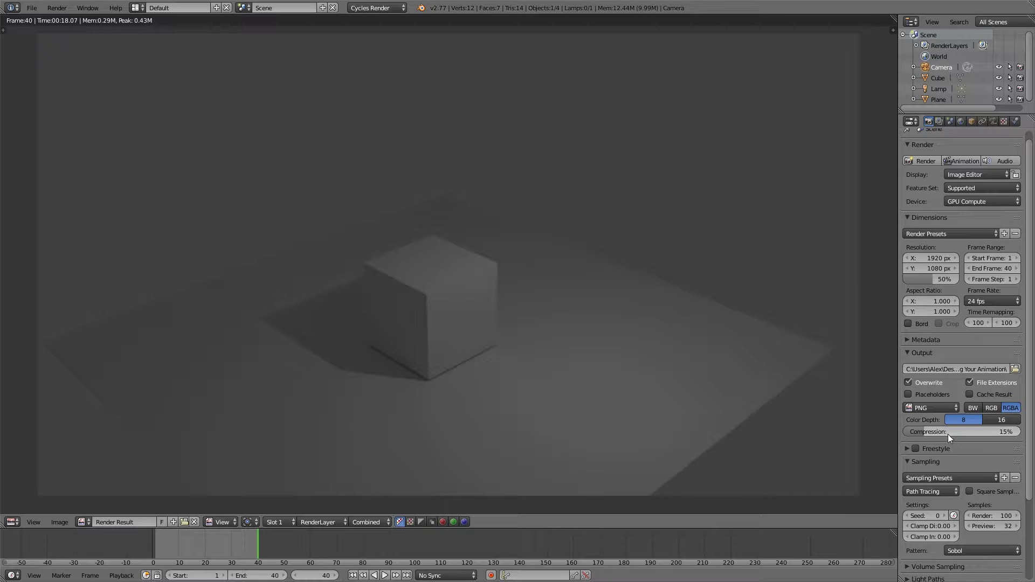
Keep PNG as the output file format and start rendering the full animation.
click(944, 409)
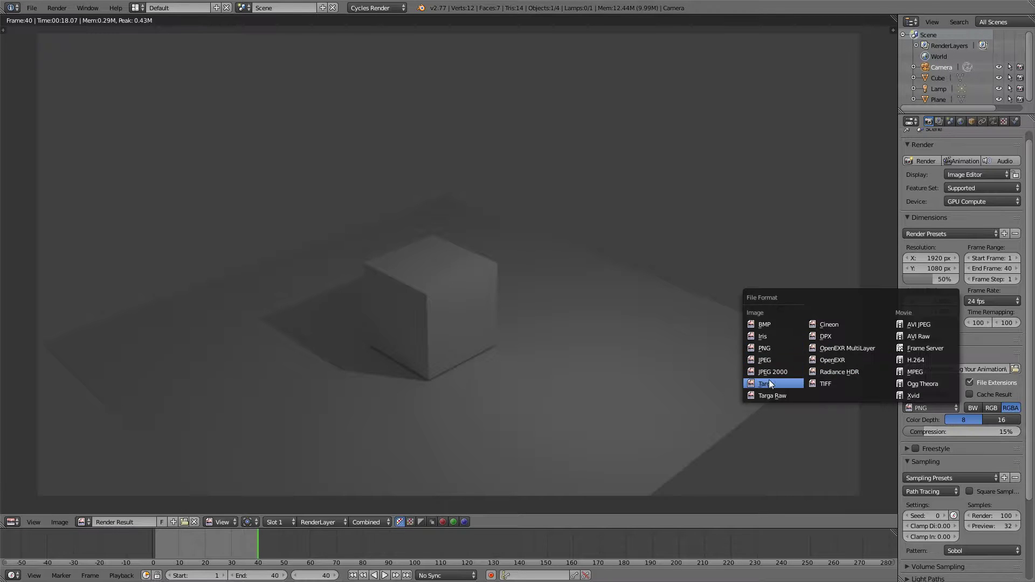
click(775, 350)
scroll(996, 346, up, 1)
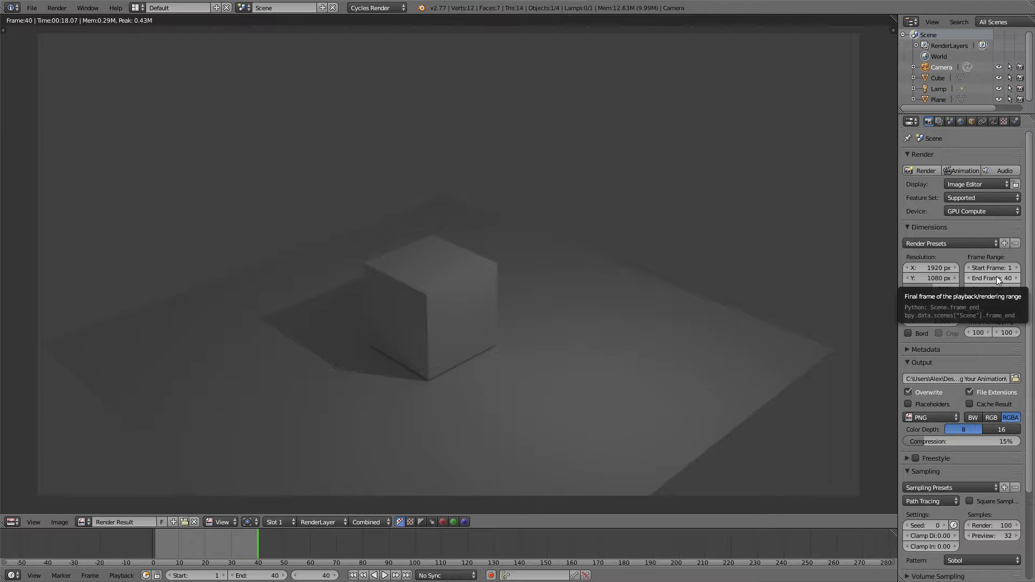
click(962, 170)
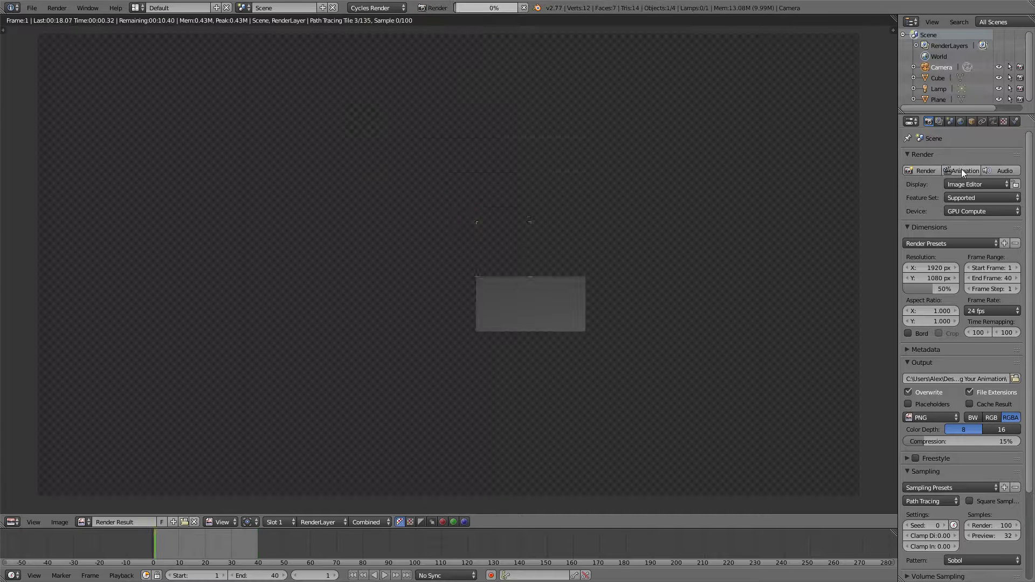
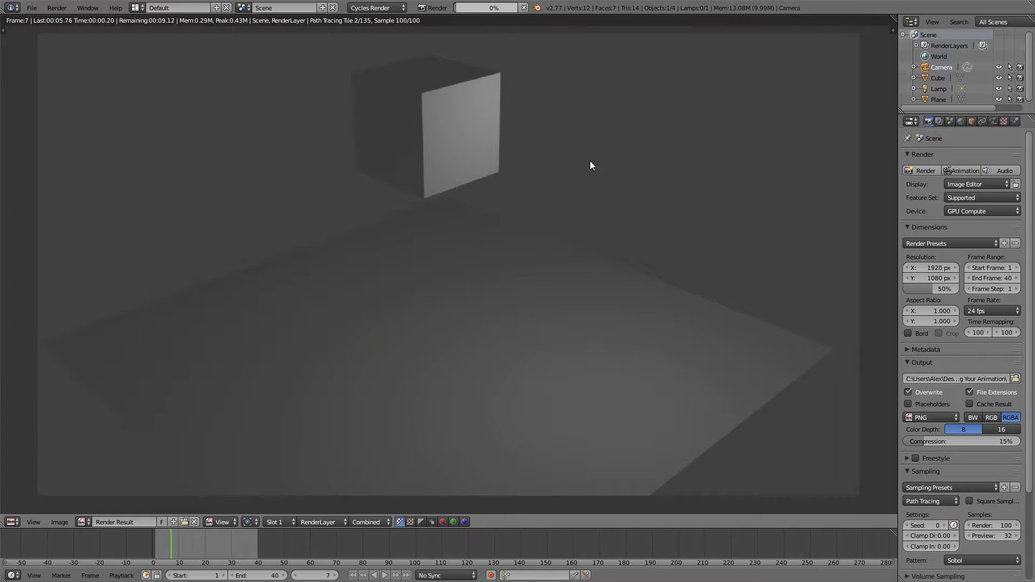
Leave fullscreen mode and open the desktop folder YT tutorials\Rendering Your Animation in Windows Explorer to watch the rendered frames arrive.
click(87, 8)
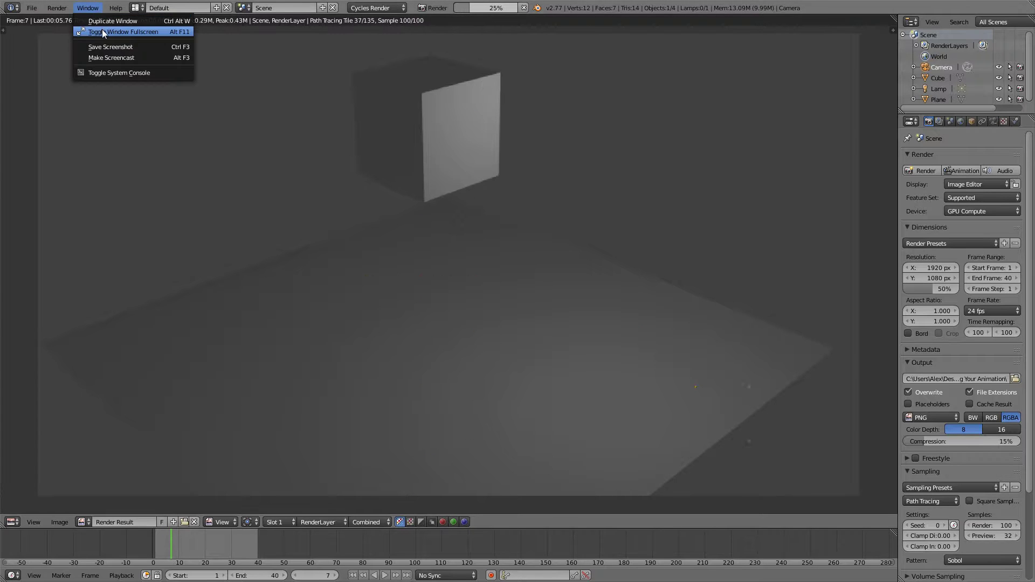
click(102, 30)
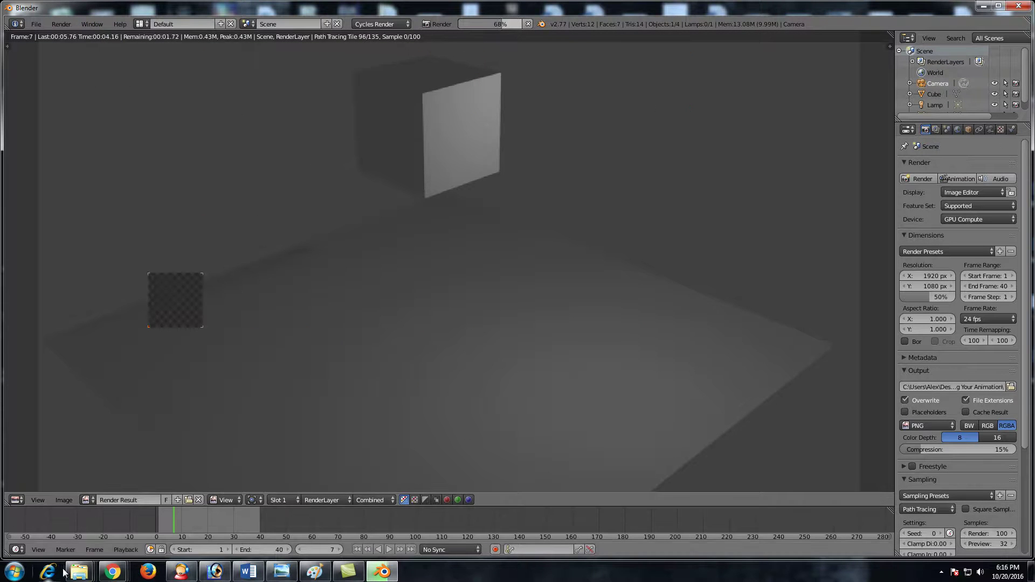
click(80, 571)
click(151, 215)
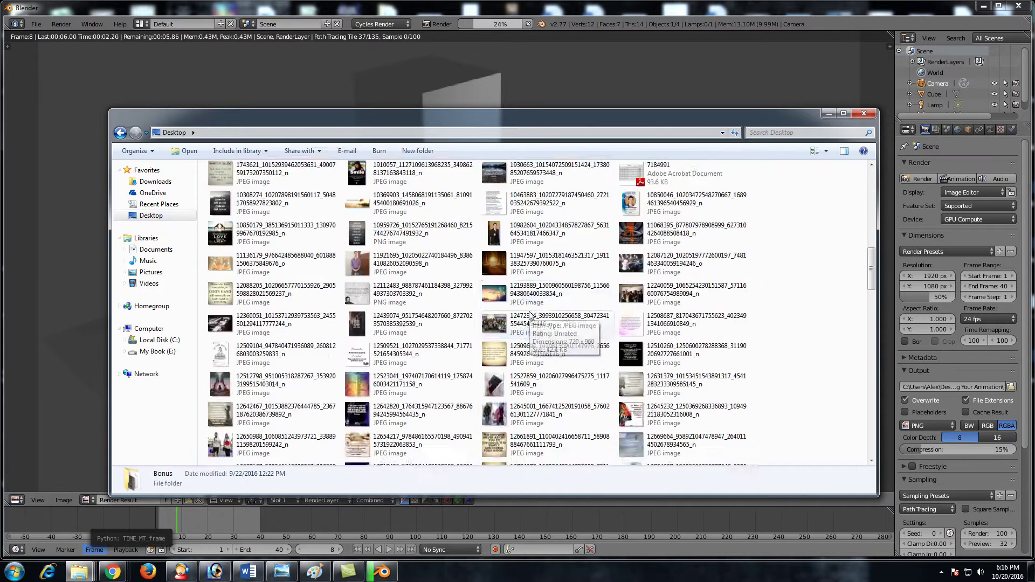
double_click(547, 408)
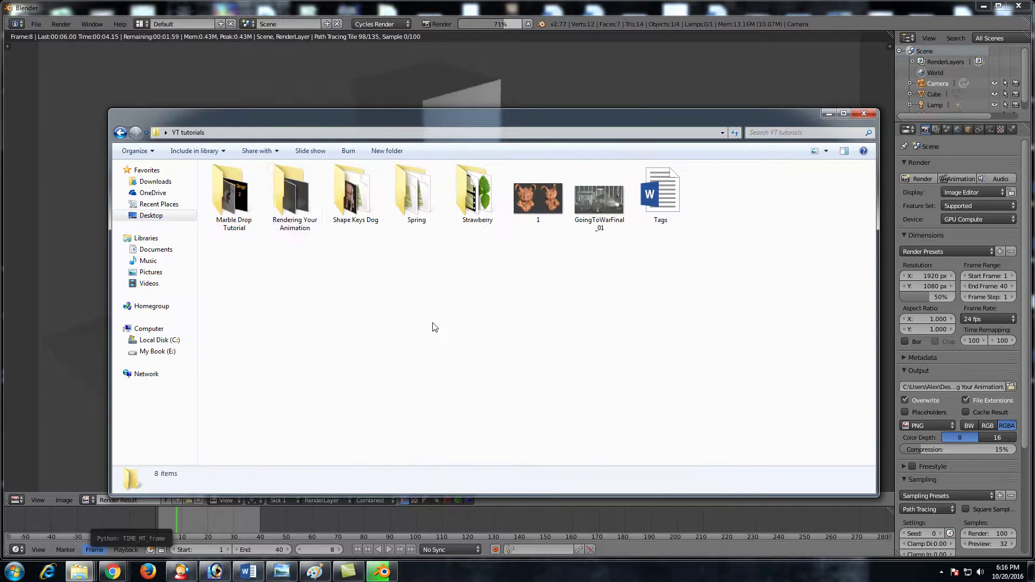
double_click(295, 194)
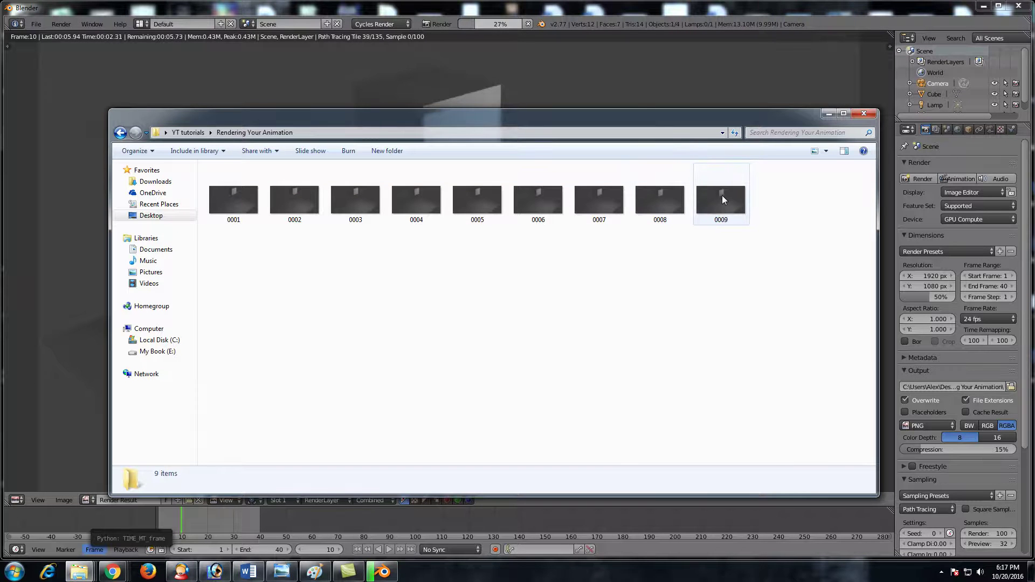
mouse_move(724, 197)
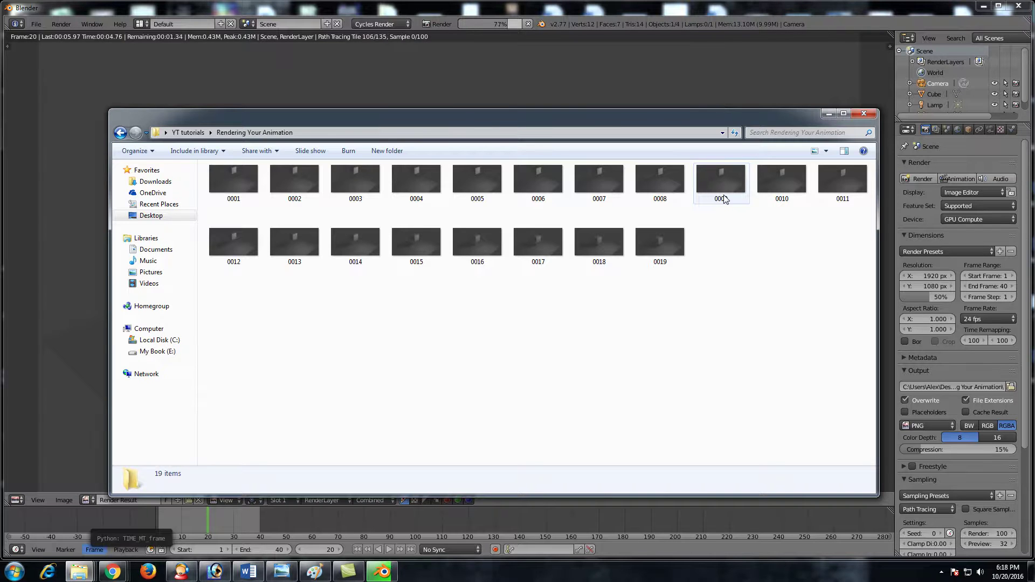
Examine the rendered image files 0002 to 0007 in the output folder.
click(306, 185)
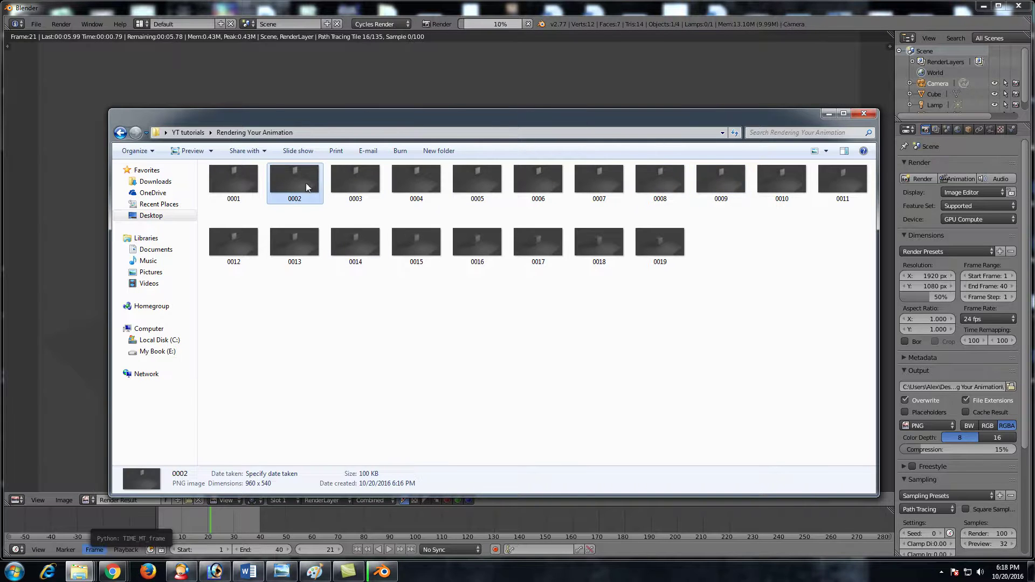
shift+click(614, 186)
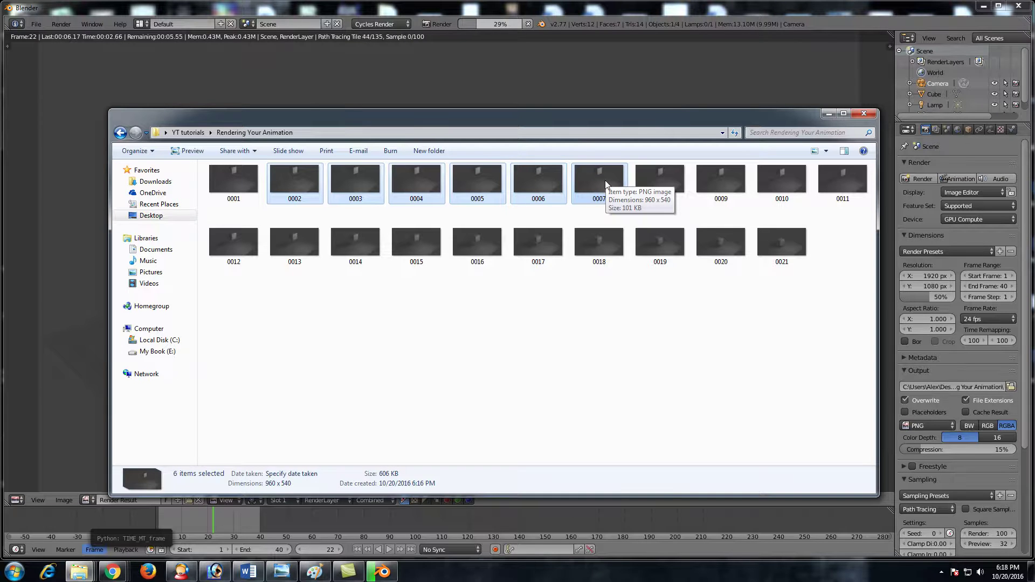
click(295, 180)
click(350, 183)
click(416, 180)
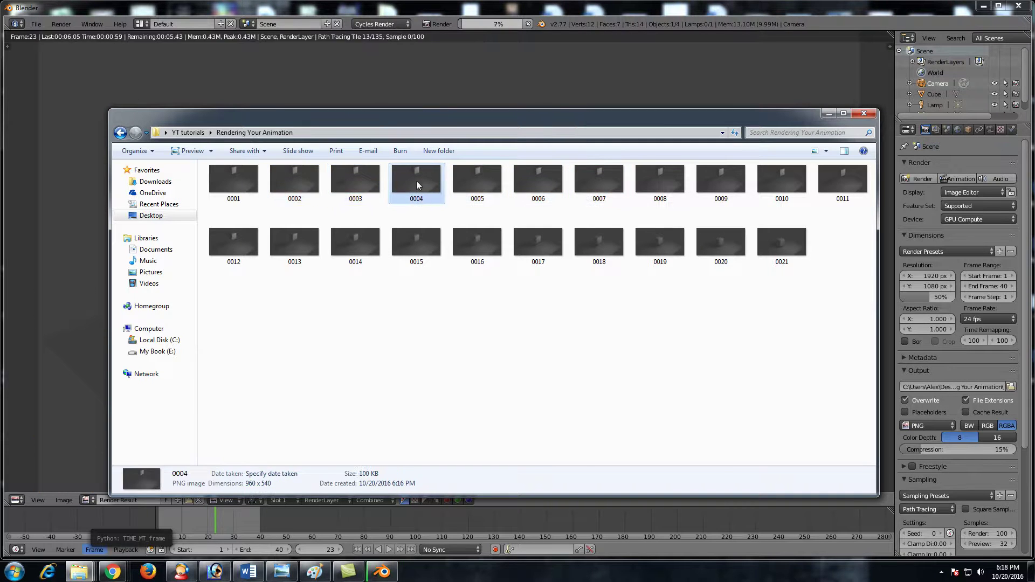
click(470, 177)
click(544, 183)
click(600, 179)
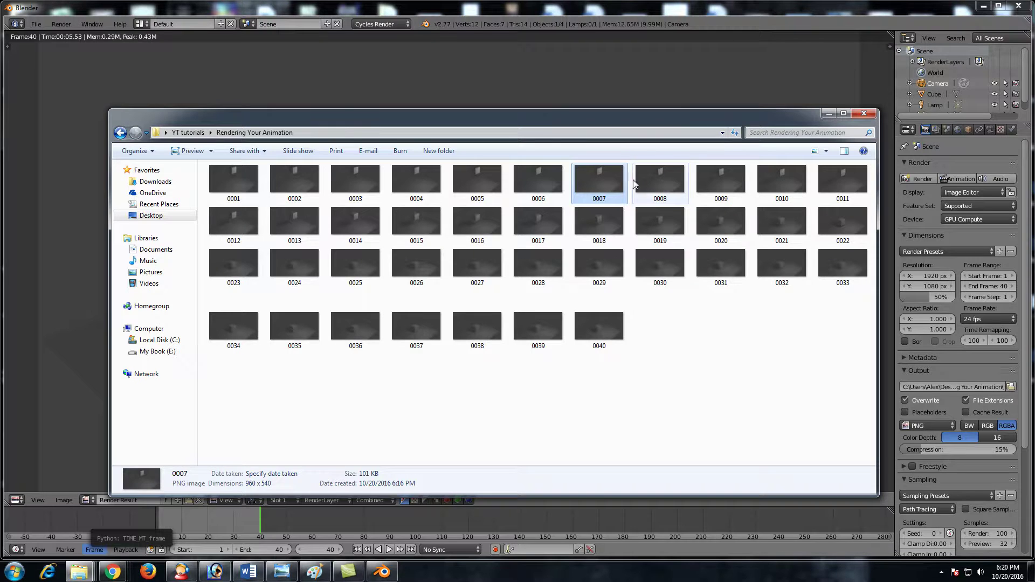
View rendered frames 0006 and 0001 in Windows Photo Viewer, check the following images, and close the viewer.
double_click(548, 179)
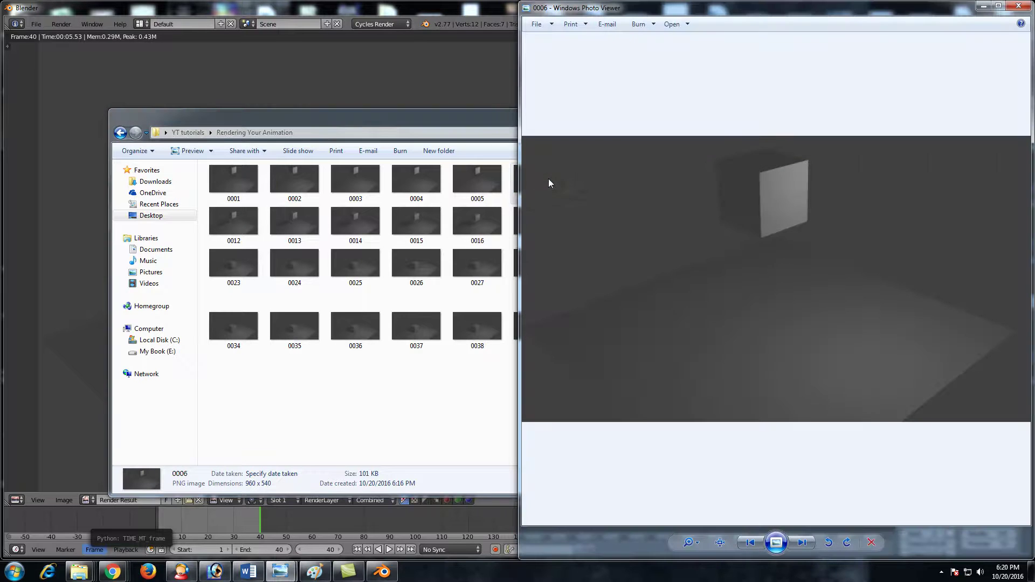
click(1012, 9)
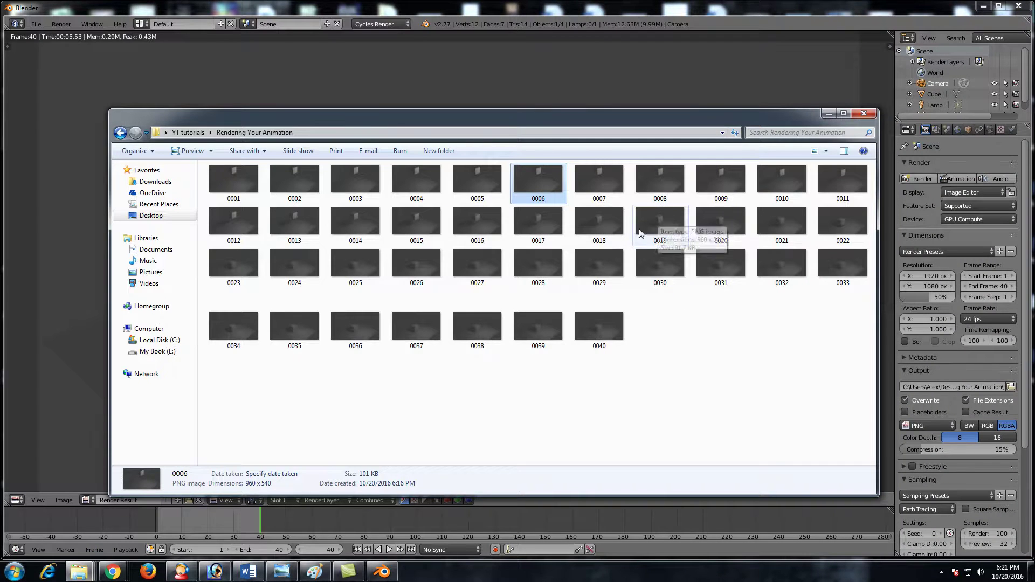
double_click(248, 188)
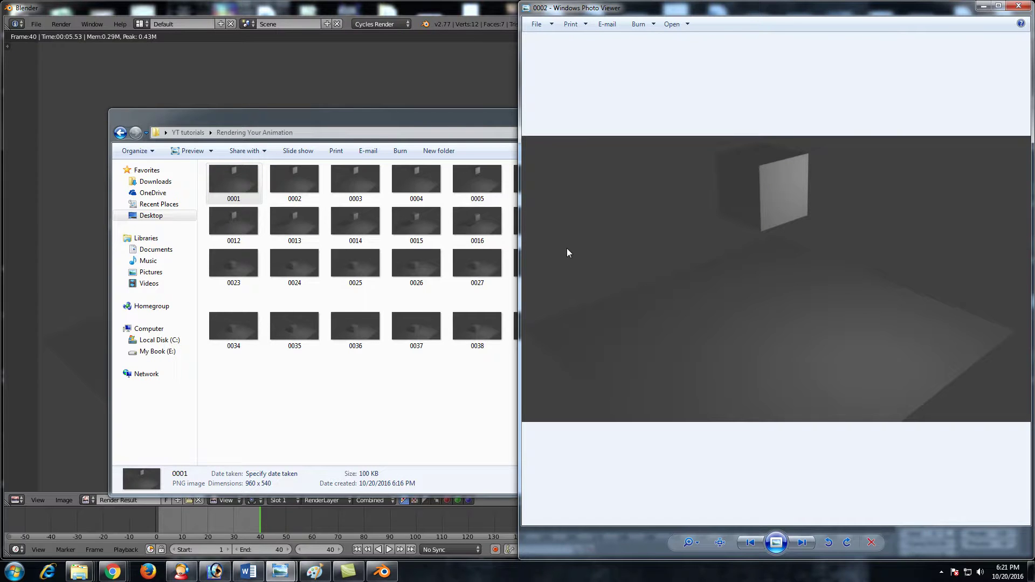
key(Right)
key(End)
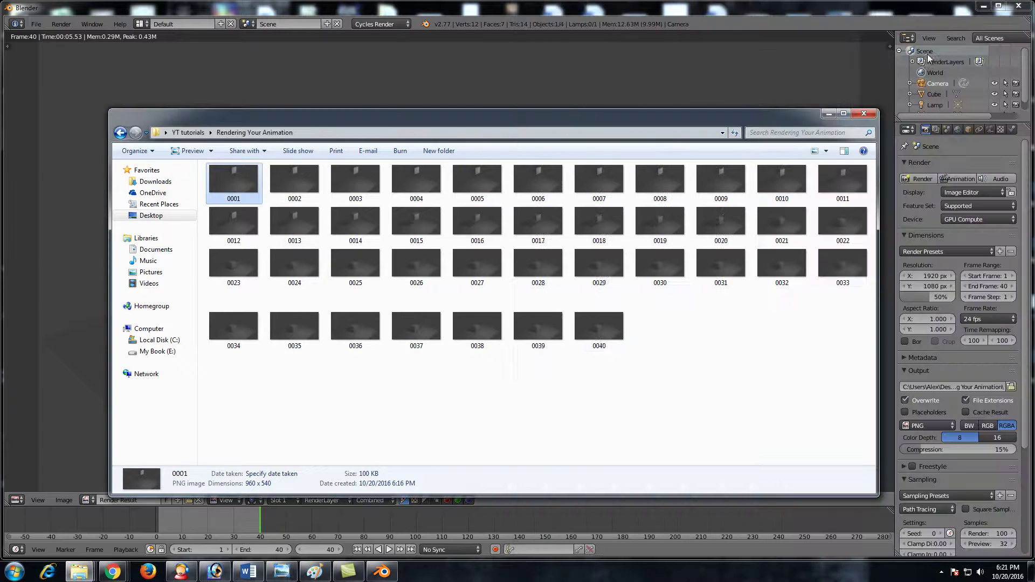
click(1019, 6)
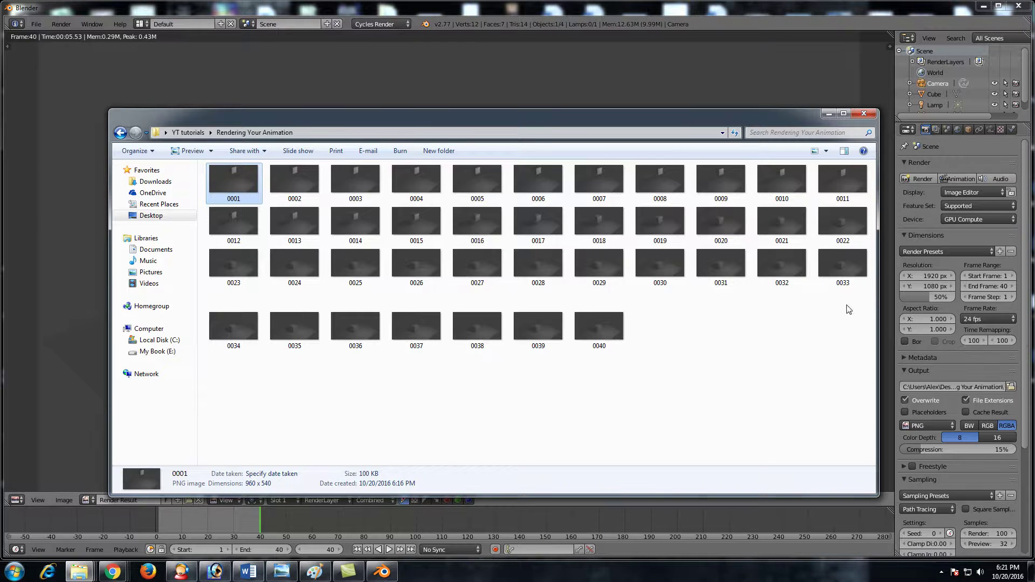
Open frame 0001 in Windows Photo Viewer, flip forward and backward through the rendered sequence to check the cube's fall, and close the viewer.
double_click(248, 185)
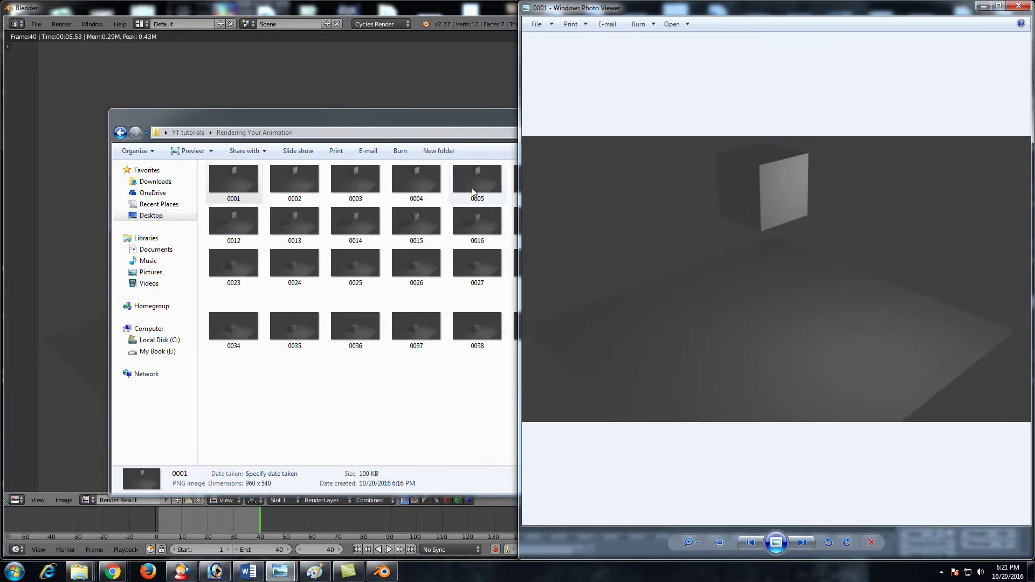
click(800, 542)
key(Right)
key(Right)
key(Right)
key(Right)
key(Right)
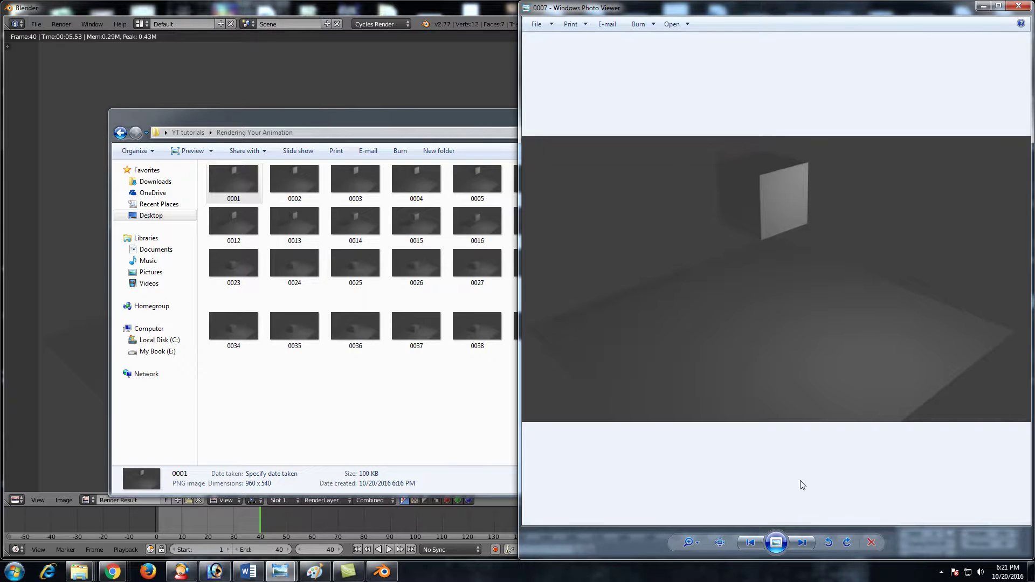
key(Left)
key(Left)
key(Left)
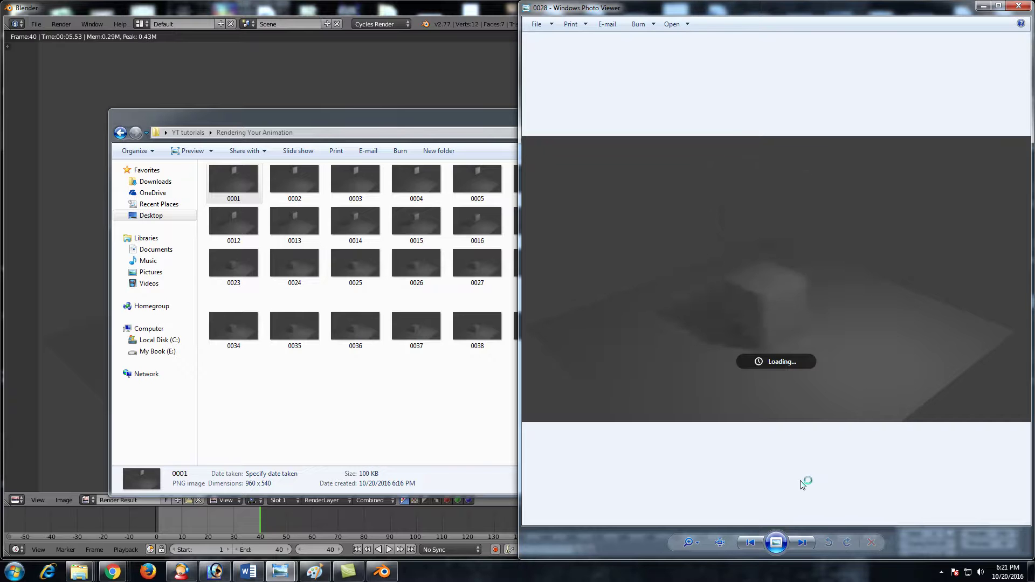
key(Right)
key(Right)
key(Right)
key(Right)
key(Right)
key(Right)
key(Right)
key(Right)
key(Right)
key(Right)
key(Right)
key(Right)
key(Right)
key(Right)
key(Right)
key(Right)
key(Right)
key(Right)
key(Right)
key(Right)
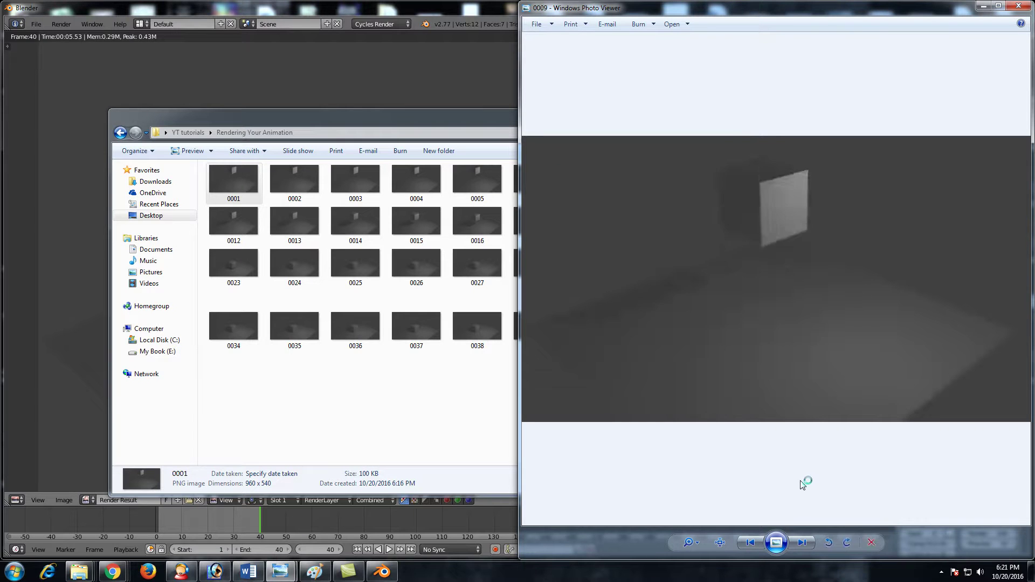
key(Left)
key(Left)
key(Left)
key(Left)
key(Left)
key(Left)
key(Left)
key(Left)
key(Left)
key(Left)
key(Left)
key(Left)
key(Left)
key(Left)
key(Left)
key(Left)
key(Left)
key(Left)
key(Left)
key(Left)
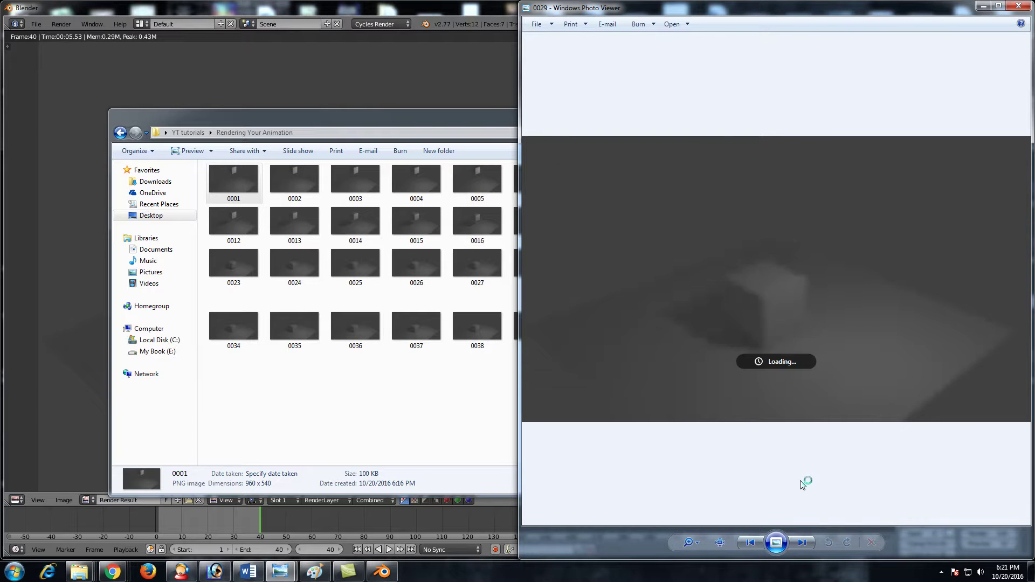
key(Right)
key(Right)
key(Right)
key(Right)
key(Right)
key(Right)
key(Right)
key(Right)
key(Right)
key(Right)
key(Right)
key(Right)
key(Right)
key(Right)
key(Right)
key(Right)
key(Right)
key(Right)
key(Right)
key(Right)
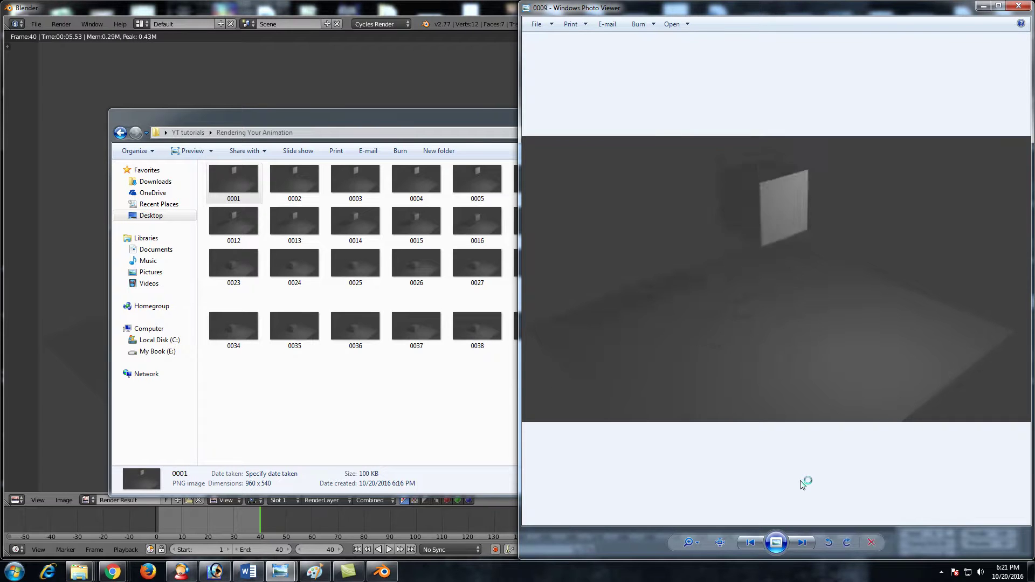
key(Left)
key(Left)
key(Left)
key(Left)
key(Left)
key(Left)
key(Left)
key(Left)
key(Left)
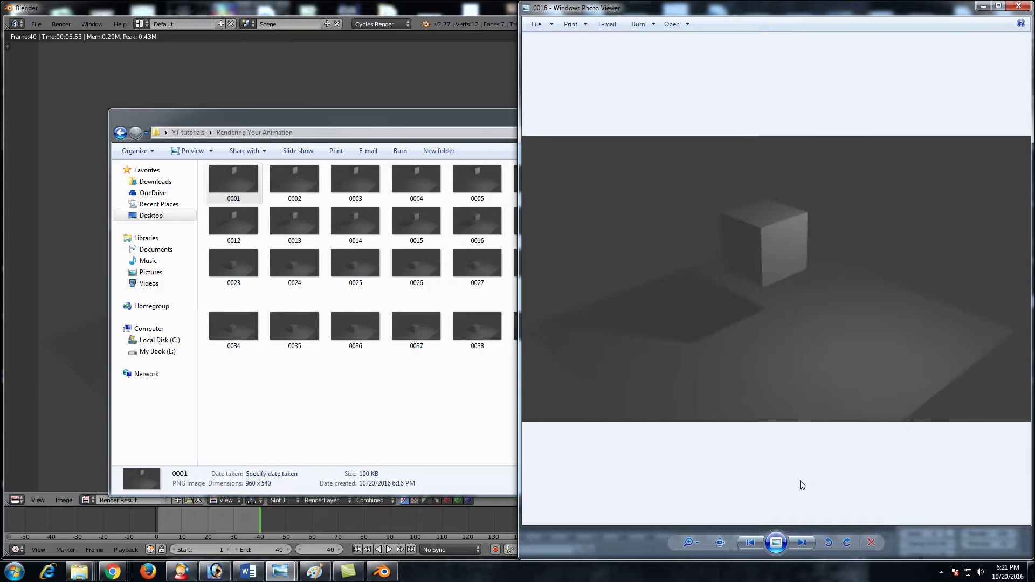
click(1019, 6)
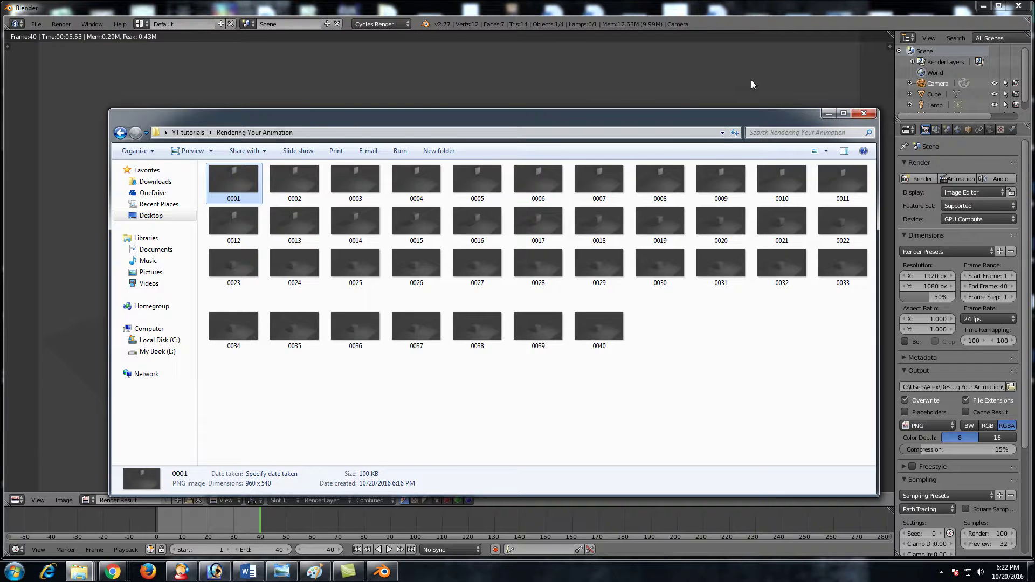
Minimize the folder window and change Blender's image editor area to the Video Sequence Editor.
click(829, 113)
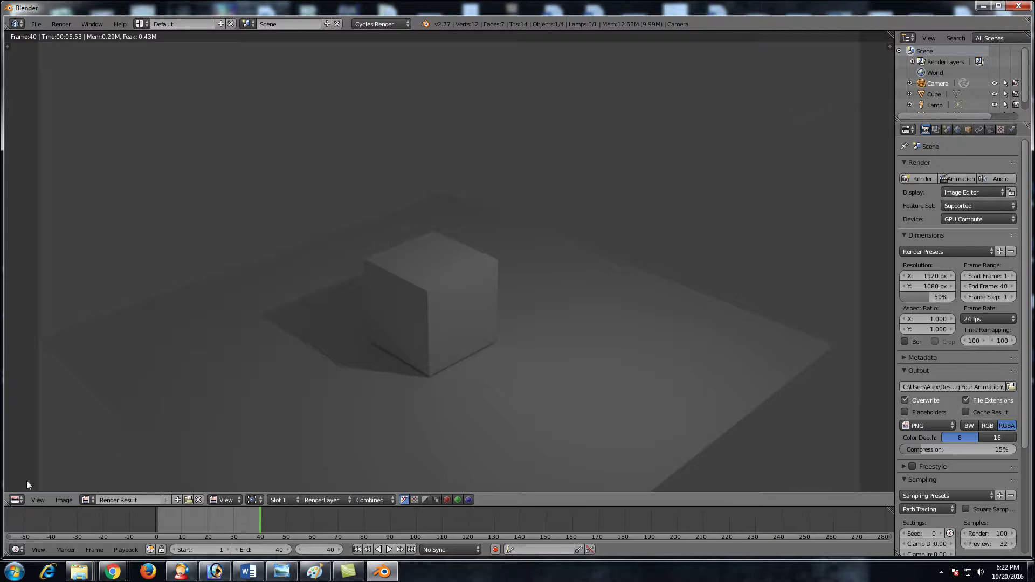
click(16, 501)
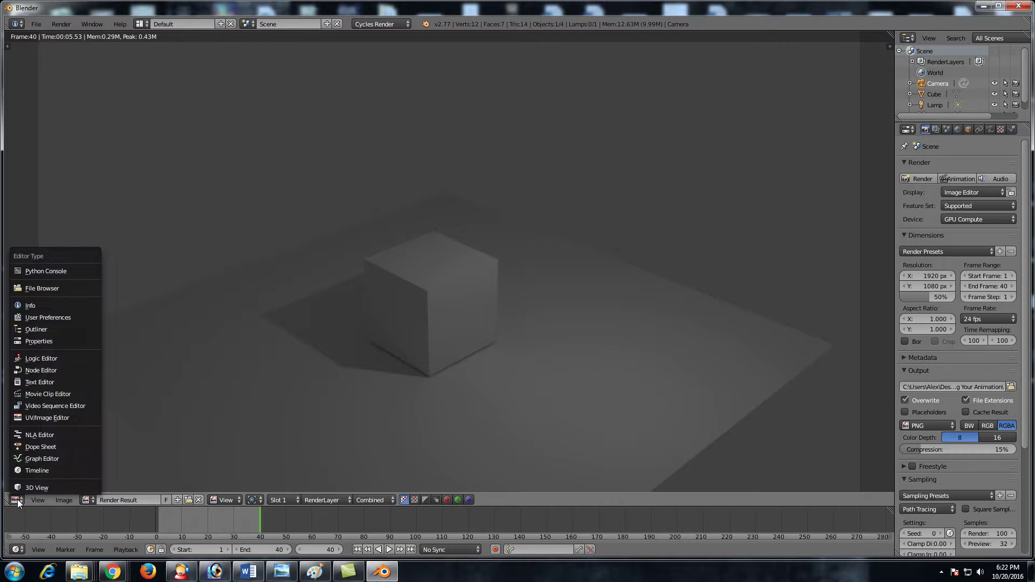
click(57, 405)
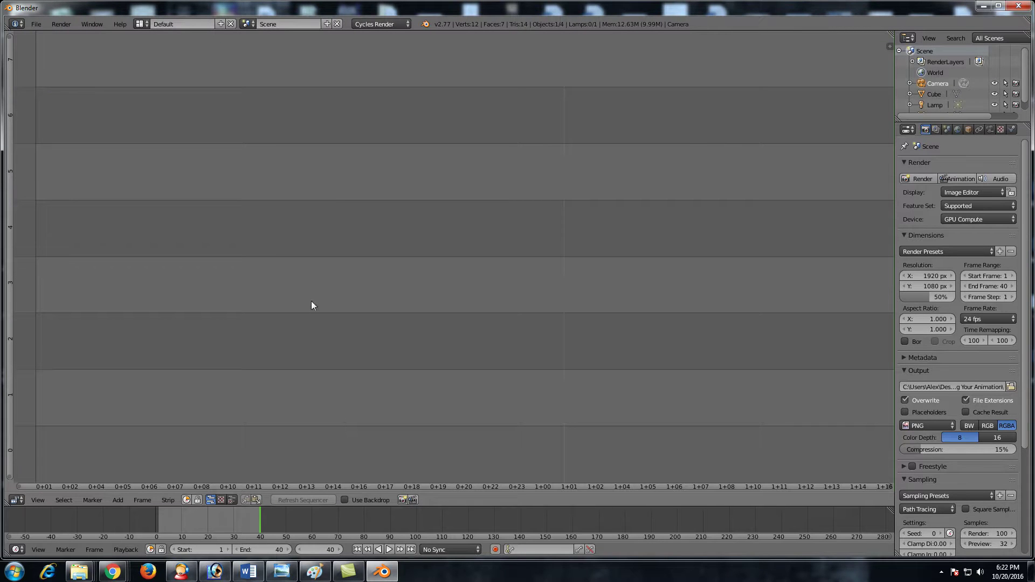
Add an image strip to the sequencer from all the frames 0001.png to 0040.png in the Rendering Your Animation folder.
key(shift+a)
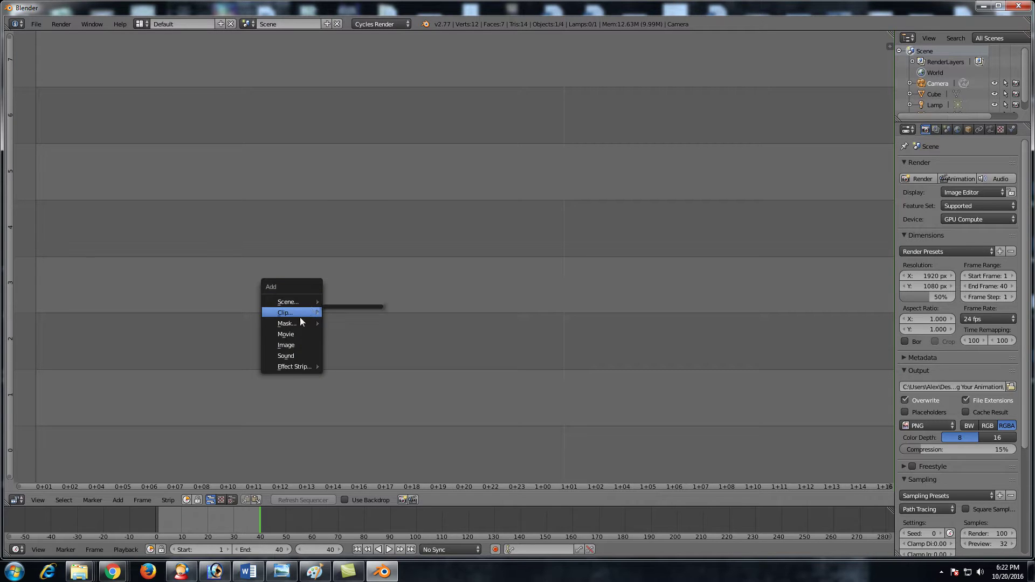
click(295, 347)
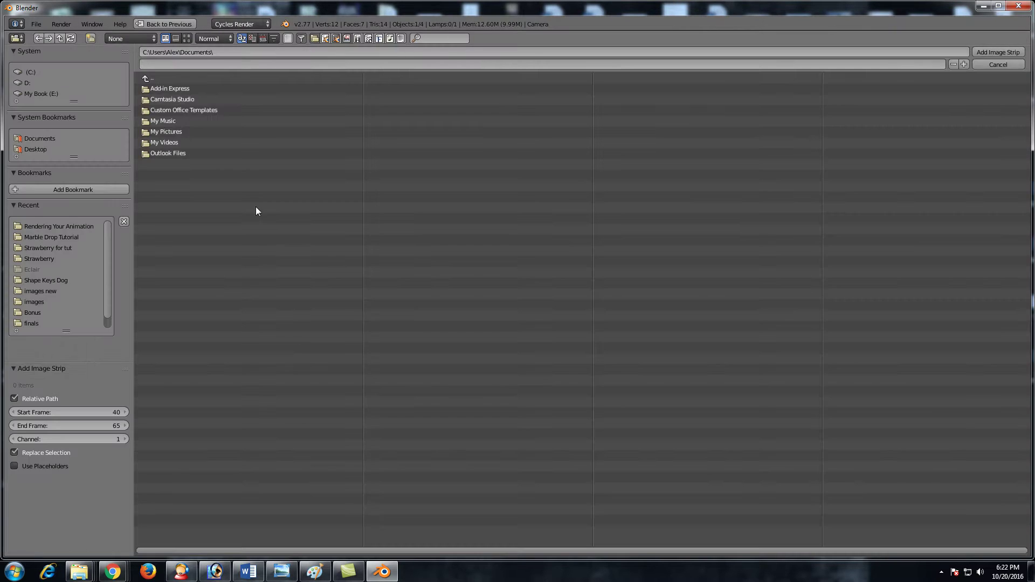
click(73, 226)
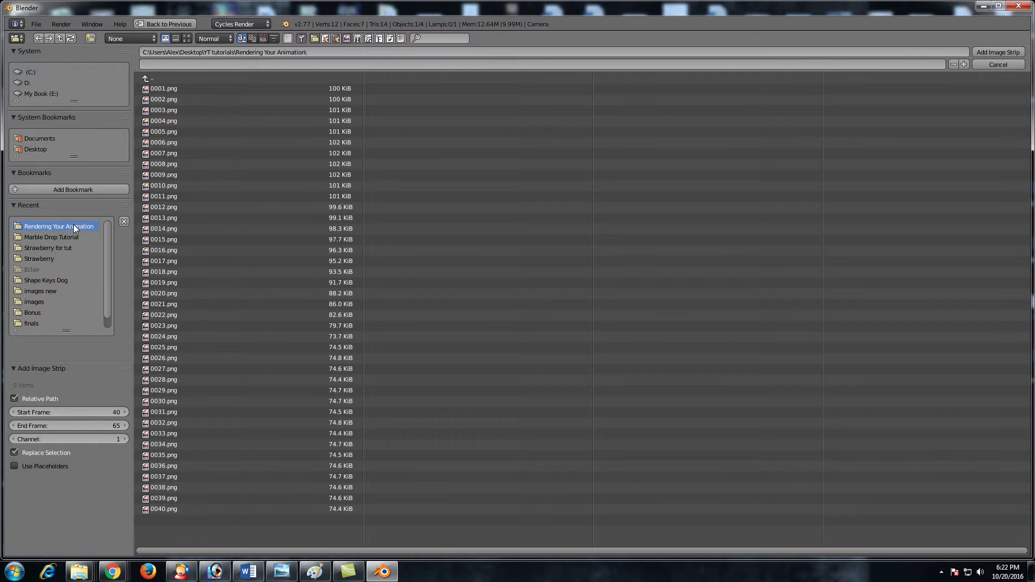
click(168, 91)
shift+click(165, 97)
shift+click(166, 108)
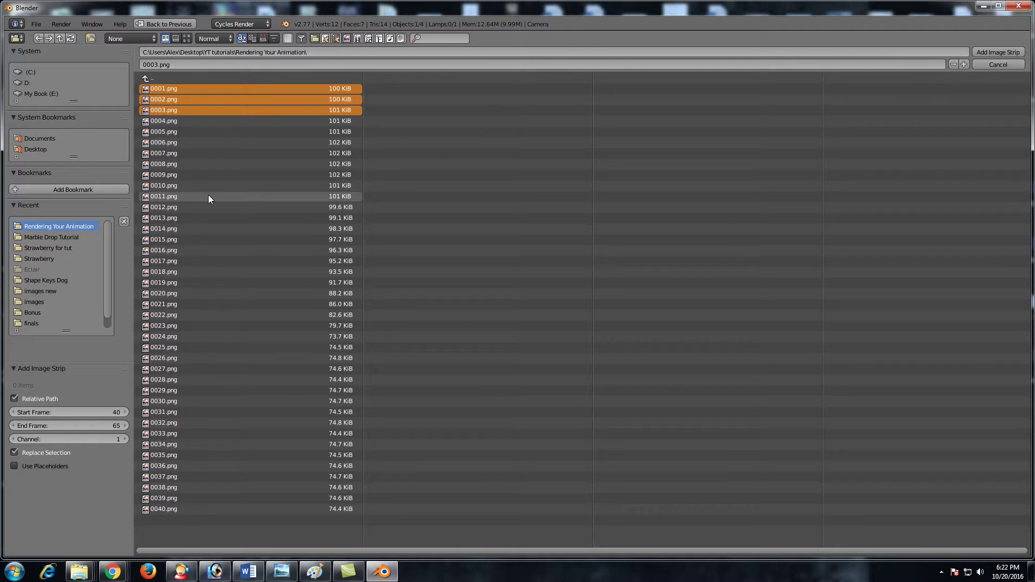
key(a)
key(a)
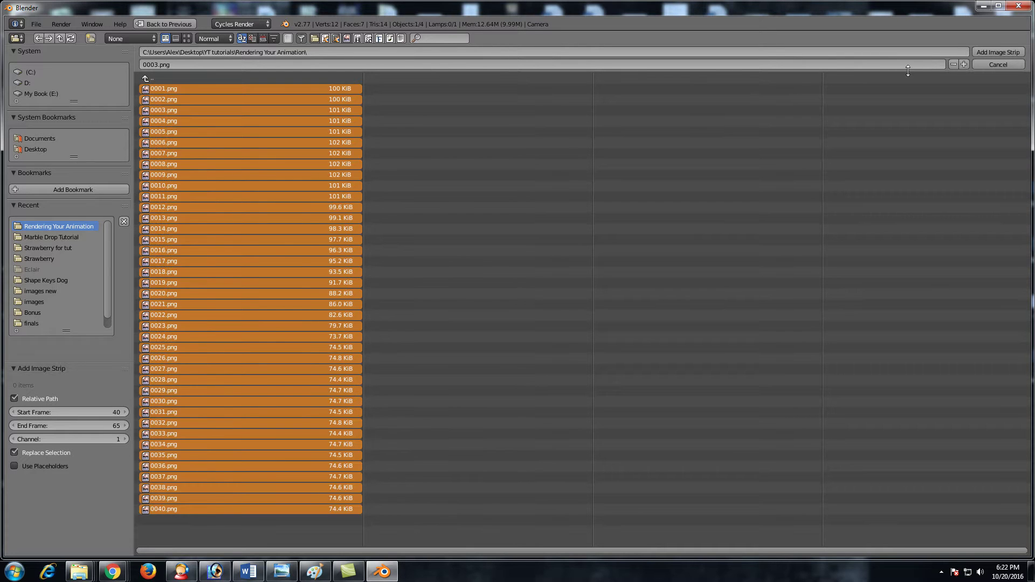
click(987, 52)
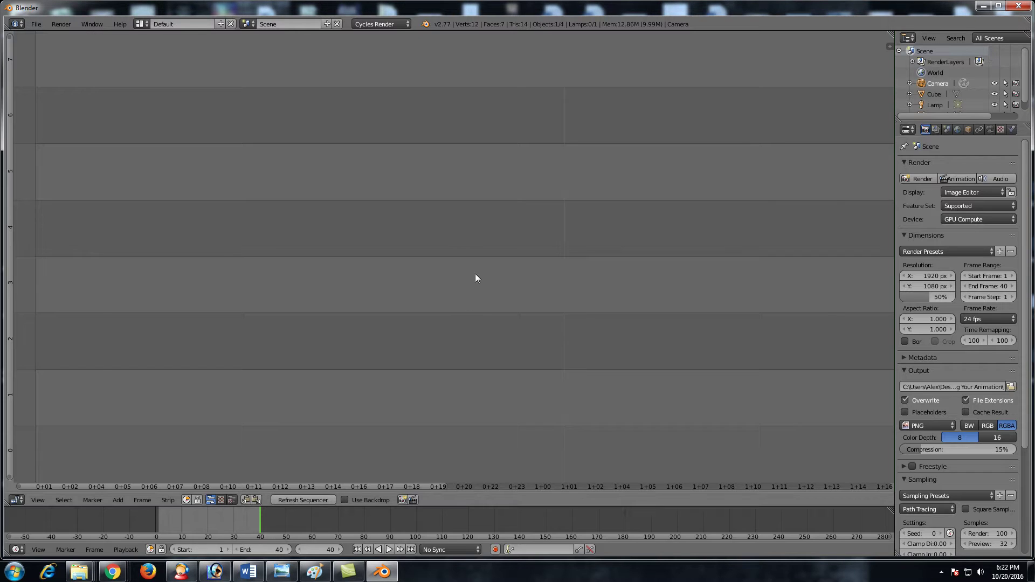
Move the image strip in the sequencer so that it spans frames 1 to 40 on channel 1.
scroll(455, 342, down, 3)
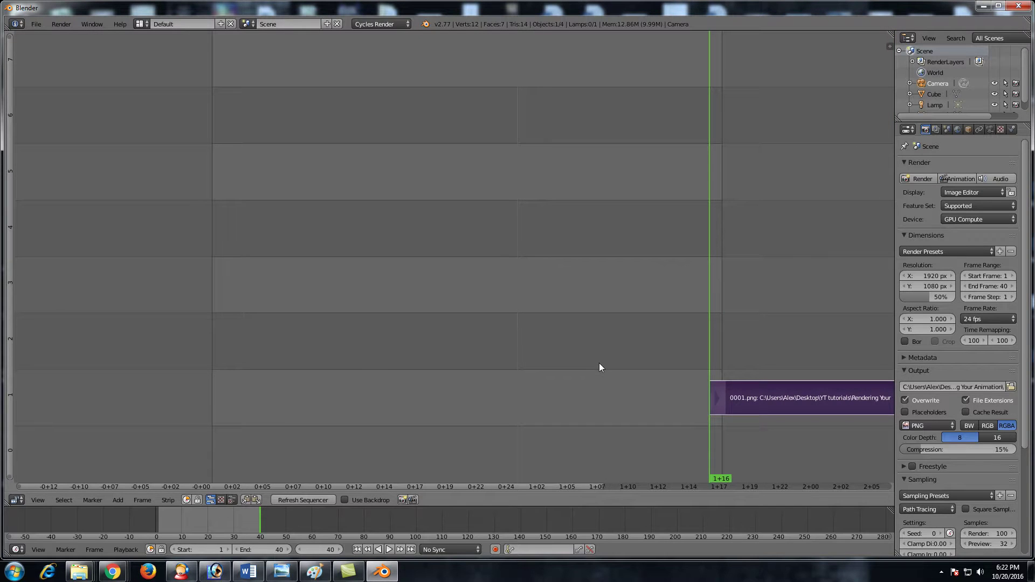
key(g)
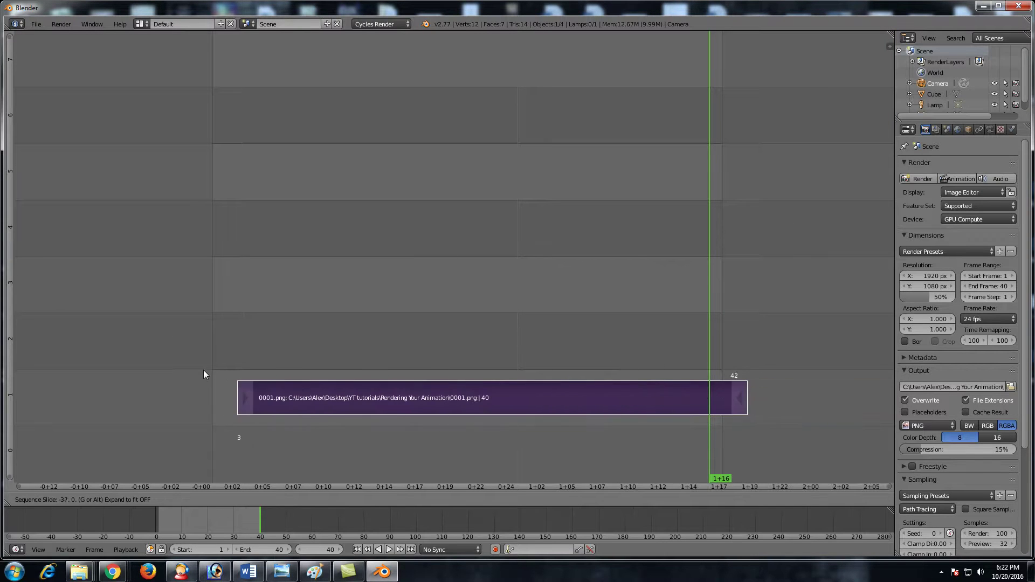
click(176, 373)
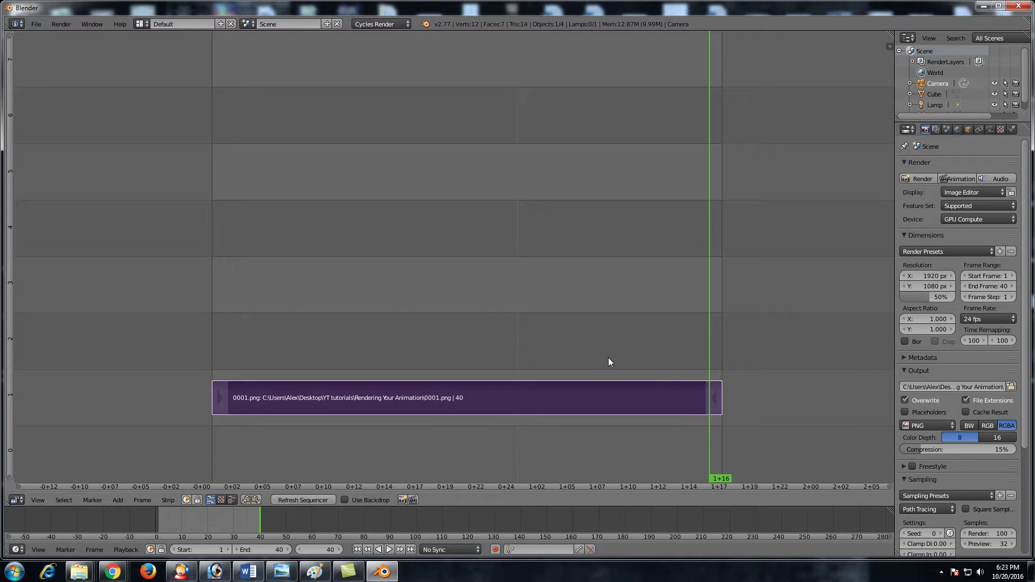
Play back the image strip in the sequencer and scrub the playhead back toward the early frames.
key(alt+a)
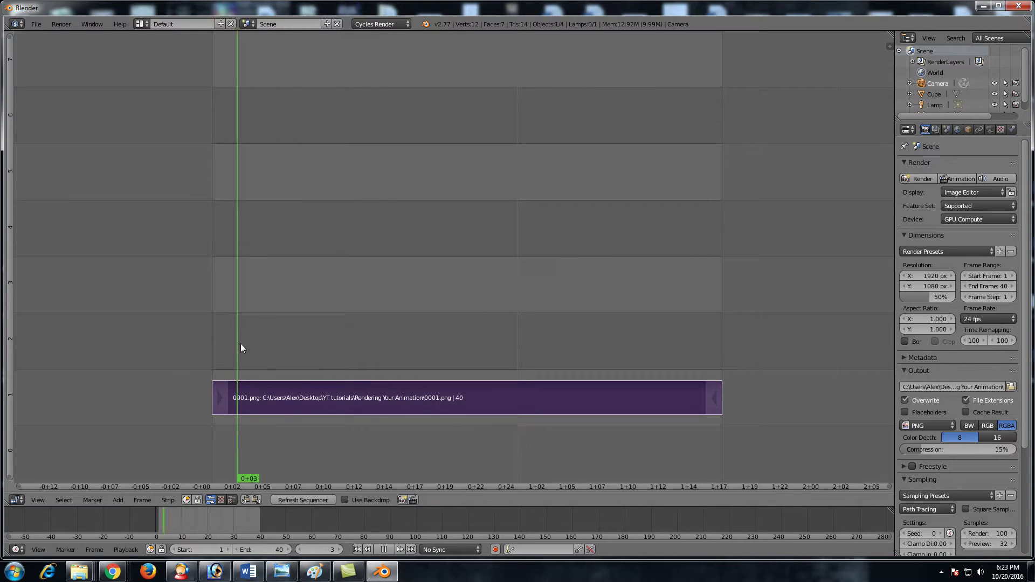
key(Escape)
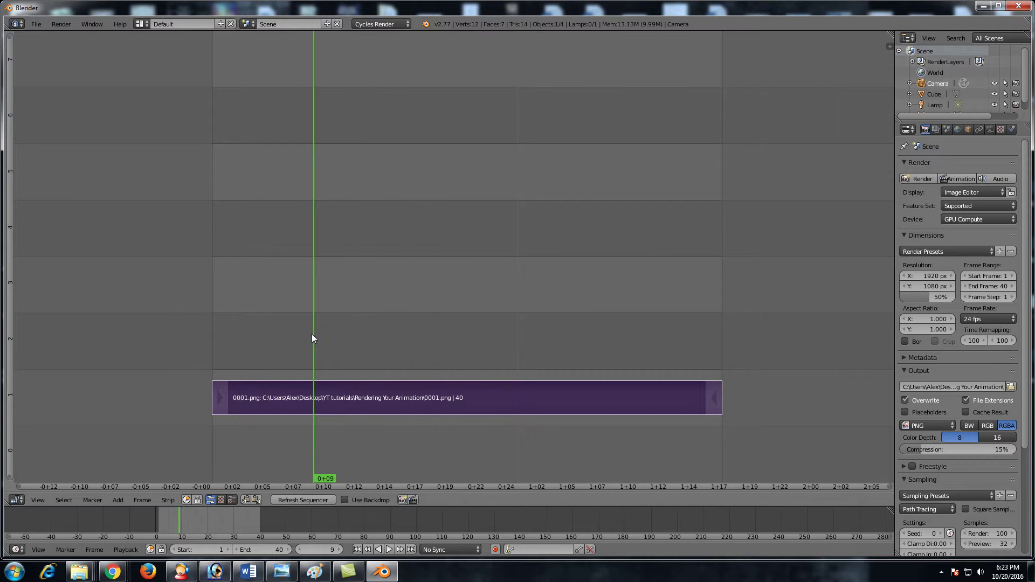
click(16, 500)
key(alt+a)
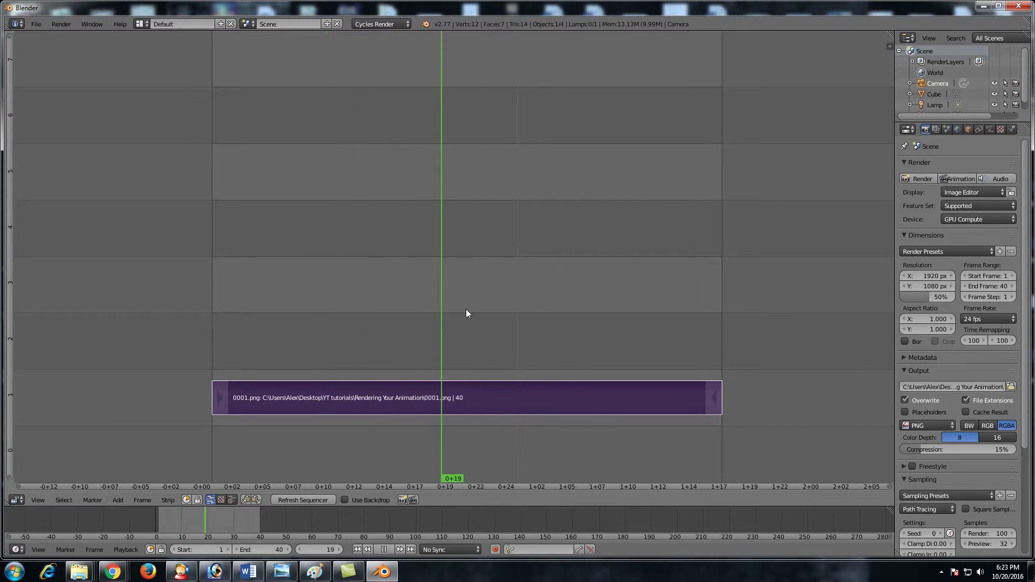
drag(346, 323, 310, 316)
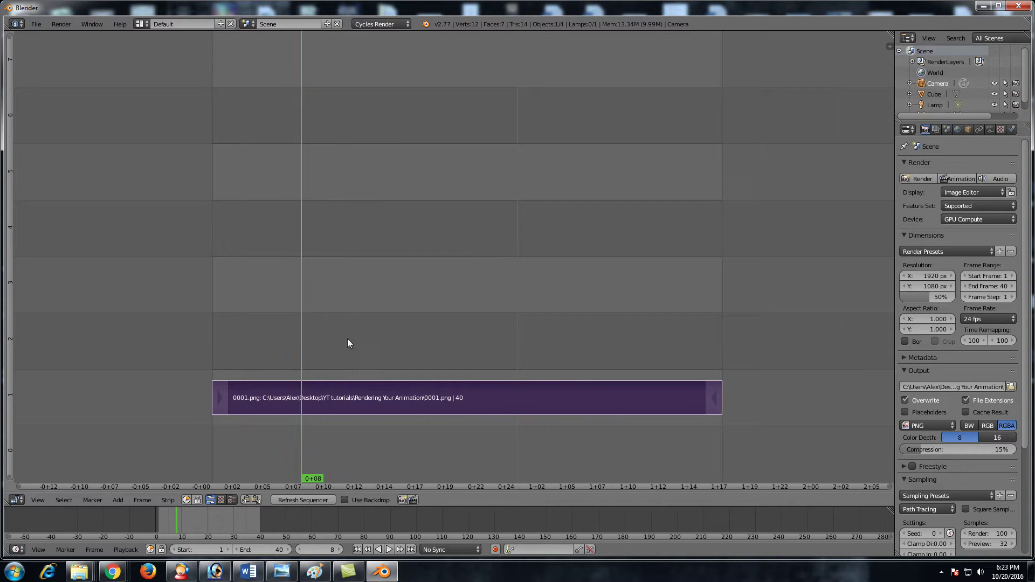
Turn on the sequencer's Use Backdrop option and play and scrub the strip to check the cube's fall behind it.
click(345, 500)
key(shift+alt+a)
drag(260, 286, 286, 274)
key(alt+a)
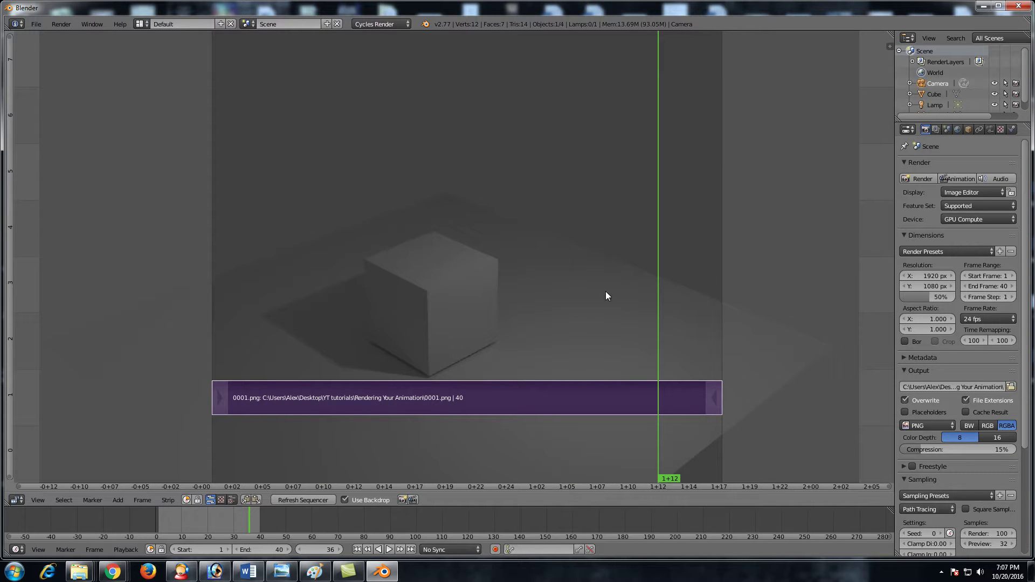
key(alt+a)
drag(654, 315, 572, 330)
key(alt+a)
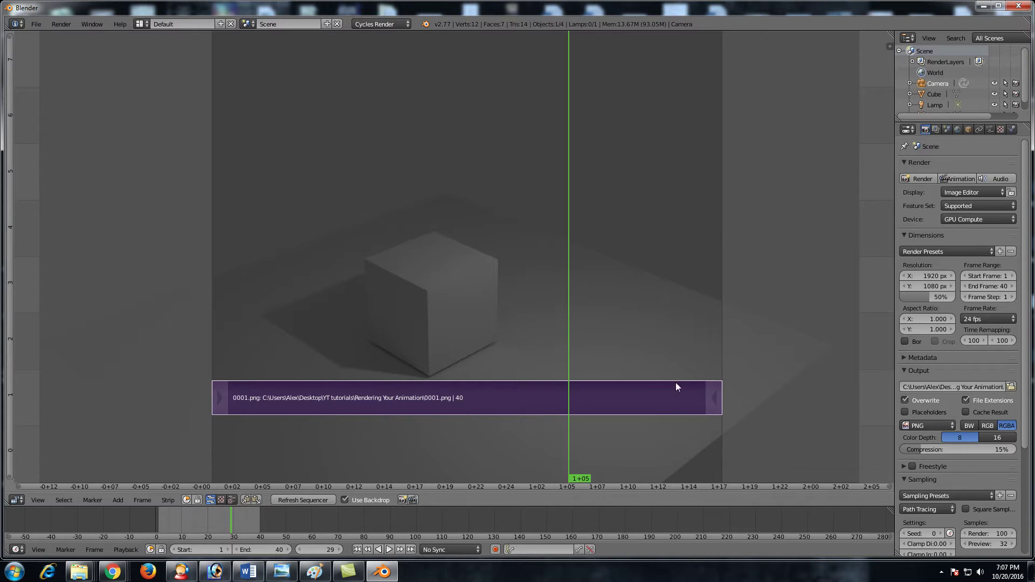
Expand the Post Processing render settings to check the Compositing and Sequencer options.
scroll(988, 399, down, 5)
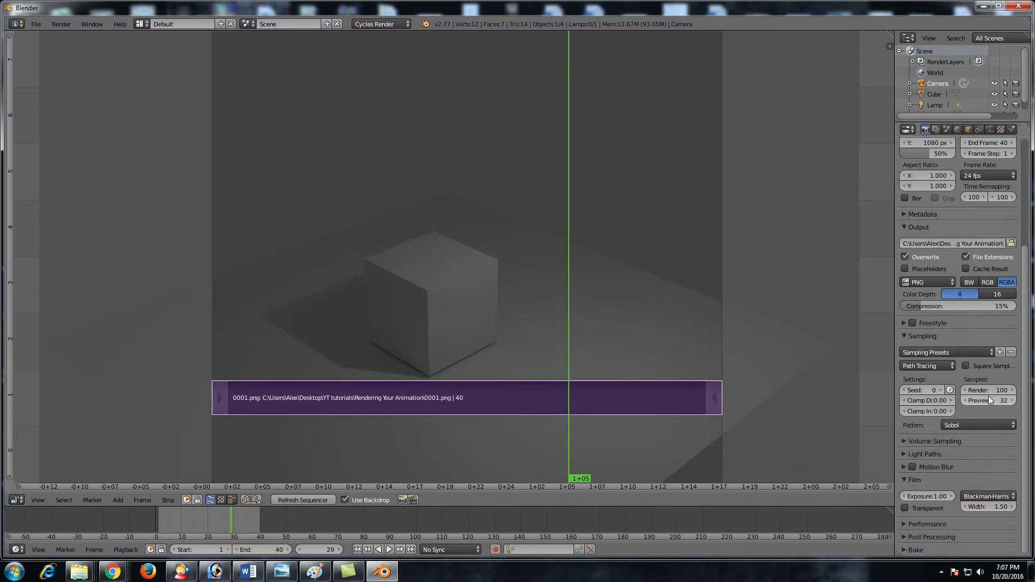
click(909, 535)
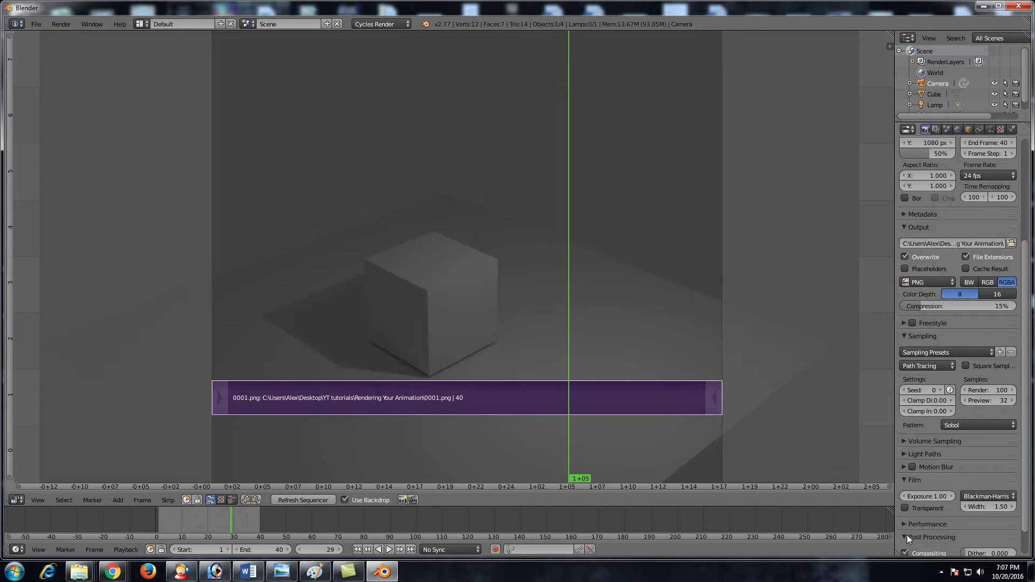
scroll(927, 518, down, 1)
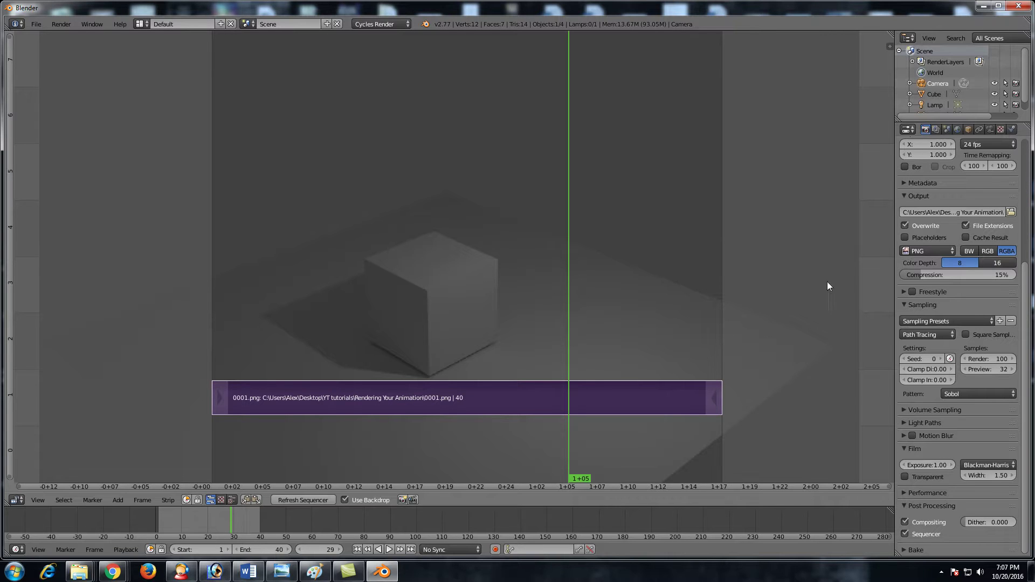
Try H.264 as the output file format, expand the Encoding settings, and set the file format to Xvid.
click(939, 248)
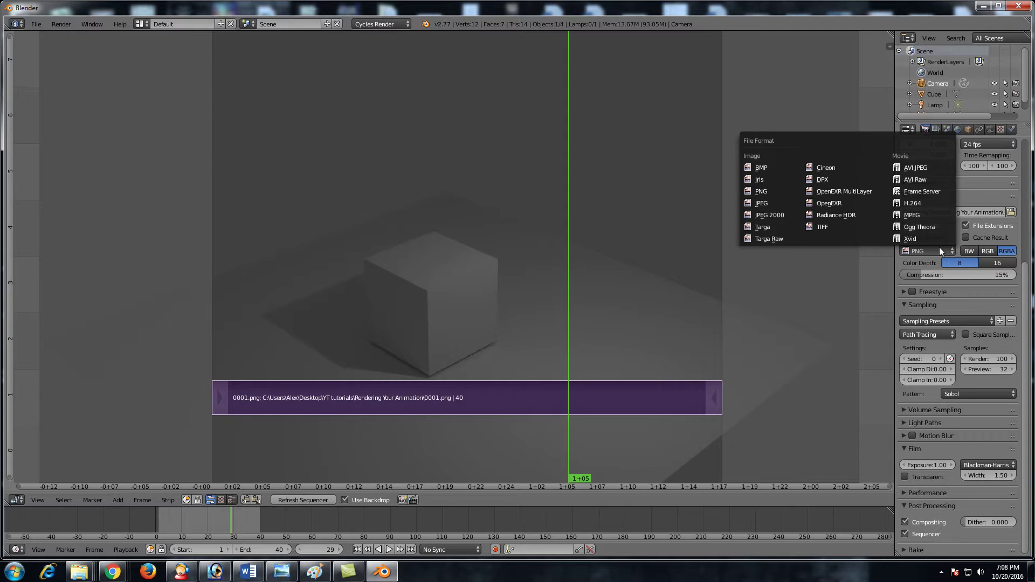
click(924, 201)
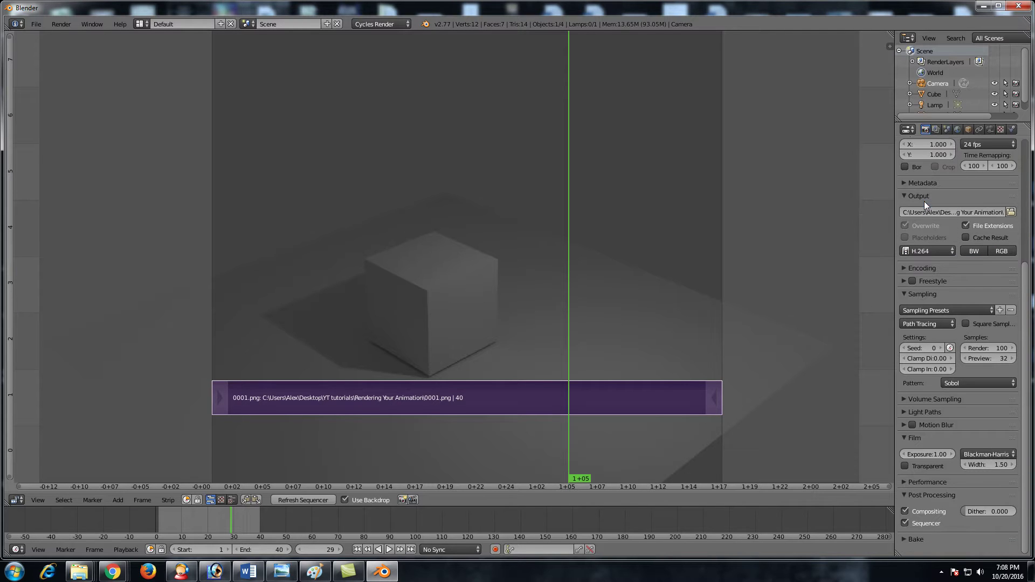
click(904, 268)
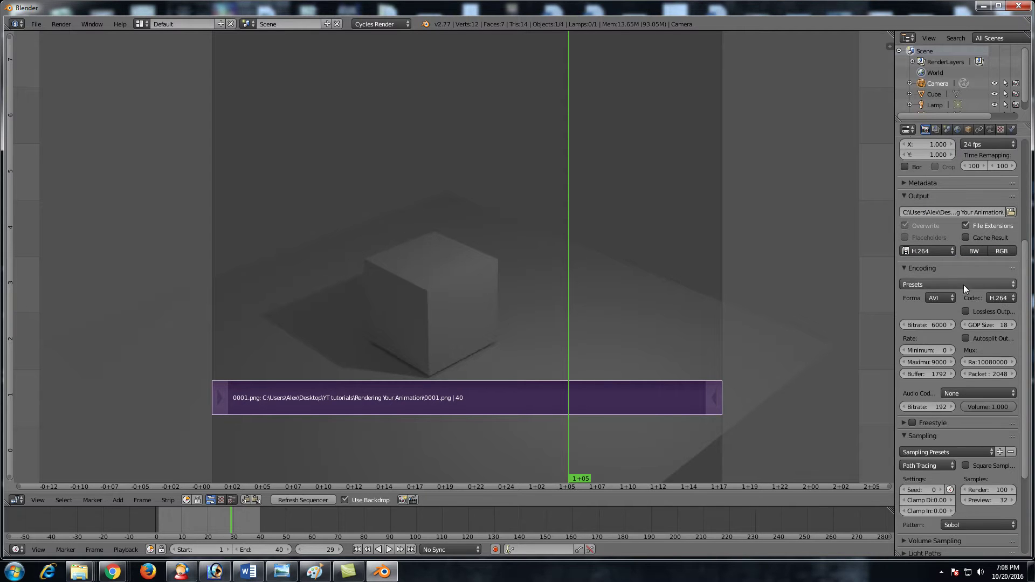
click(926, 250)
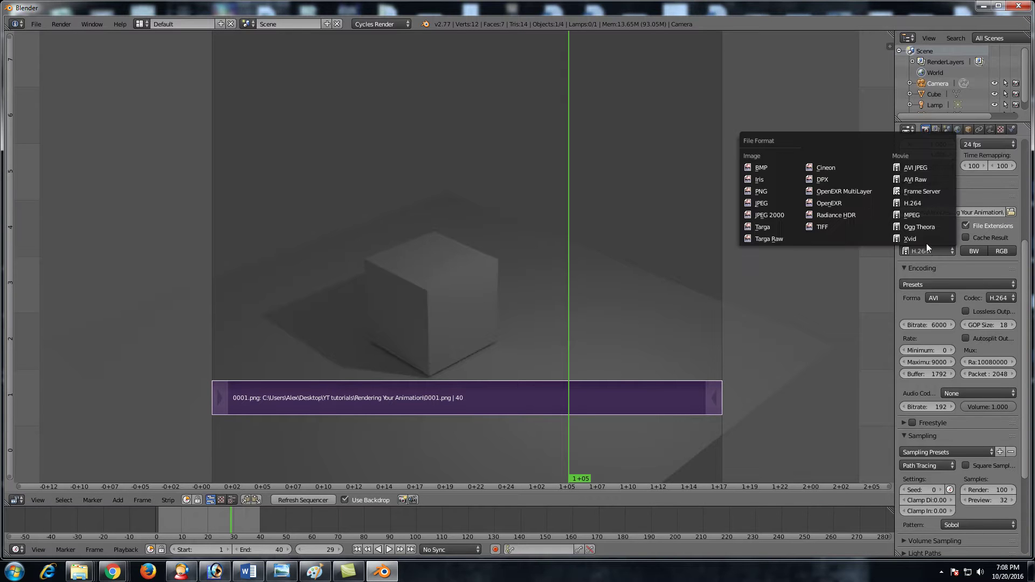
click(926, 241)
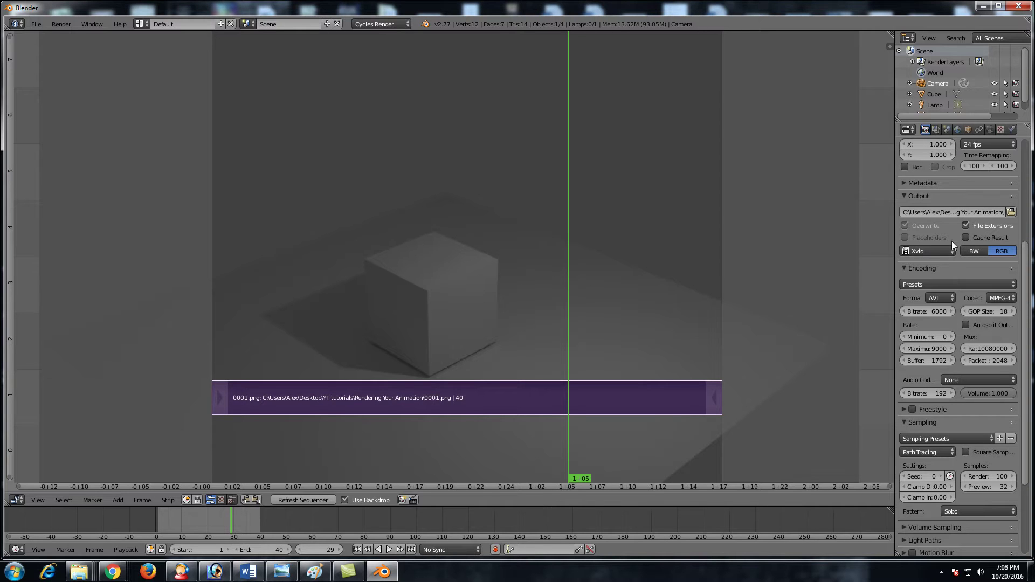
Choose the MPEG-4(divx) codec and set the encoding container format to MPEG-4.
click(995, 298)
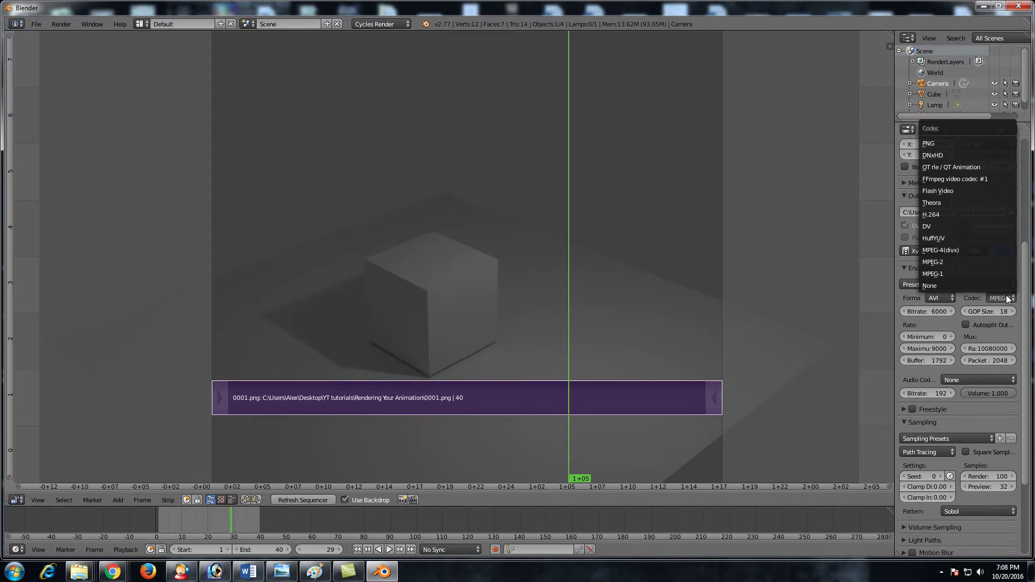
click(965, 250)
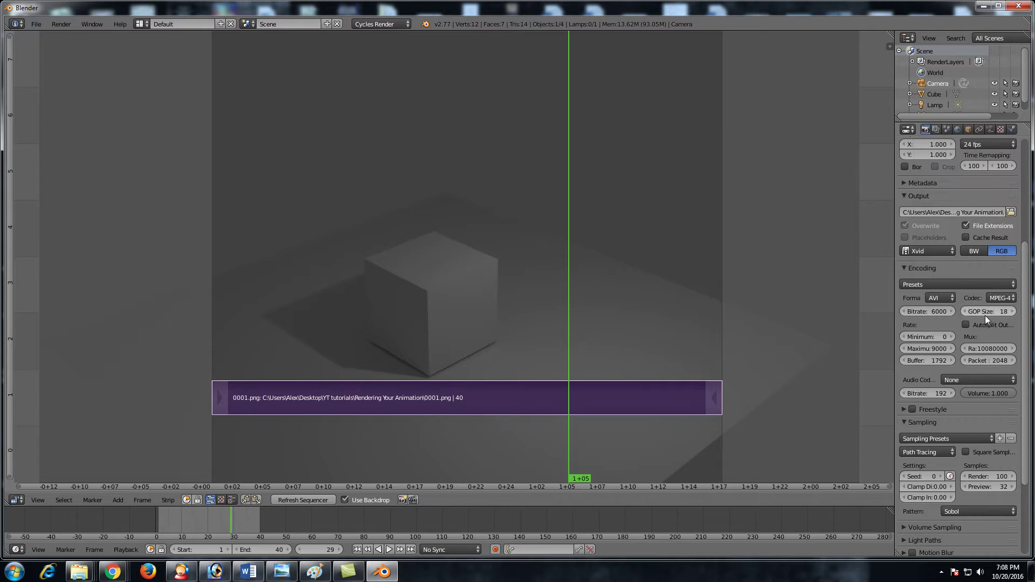
click(949, 299)
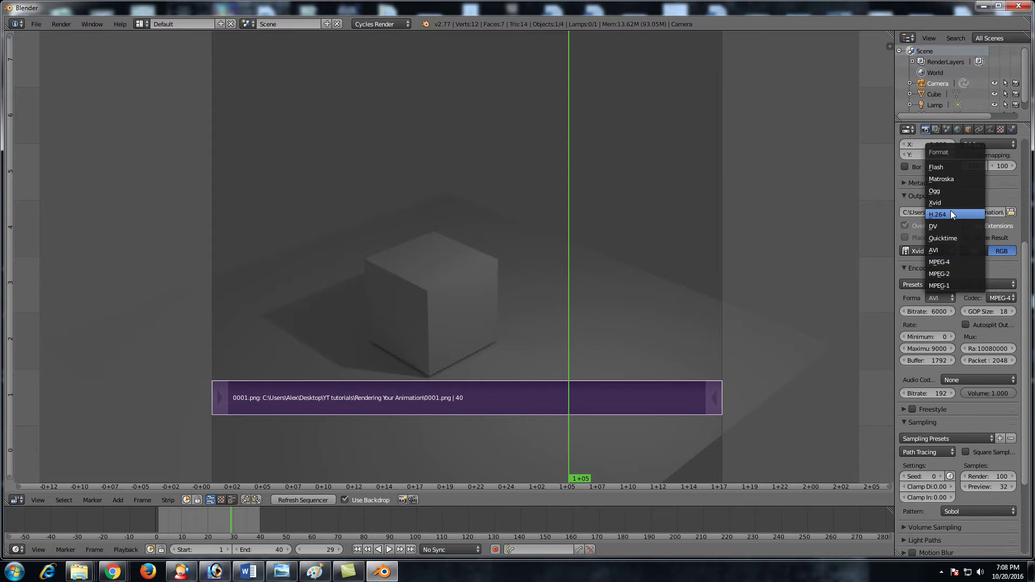
click(949, 260)
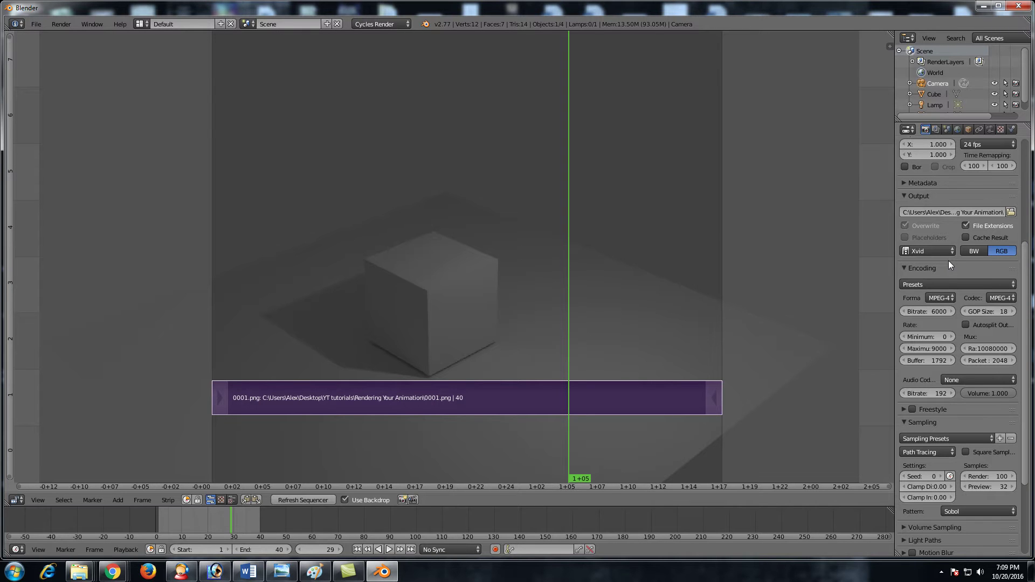
Render the sequencer's image strip as an animation to a video file.
scroll(943, 208, up, 8)
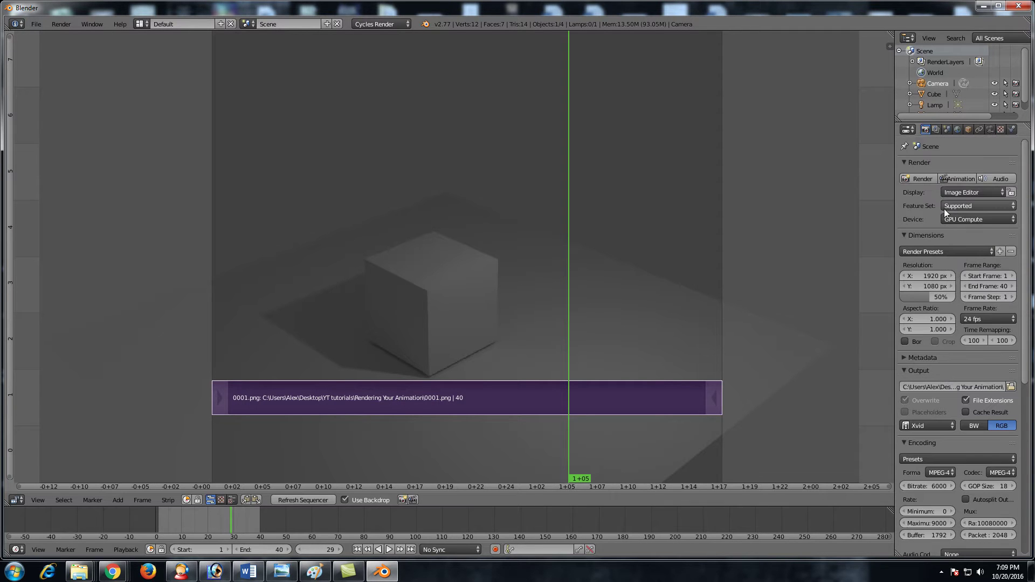
click(961, 176)
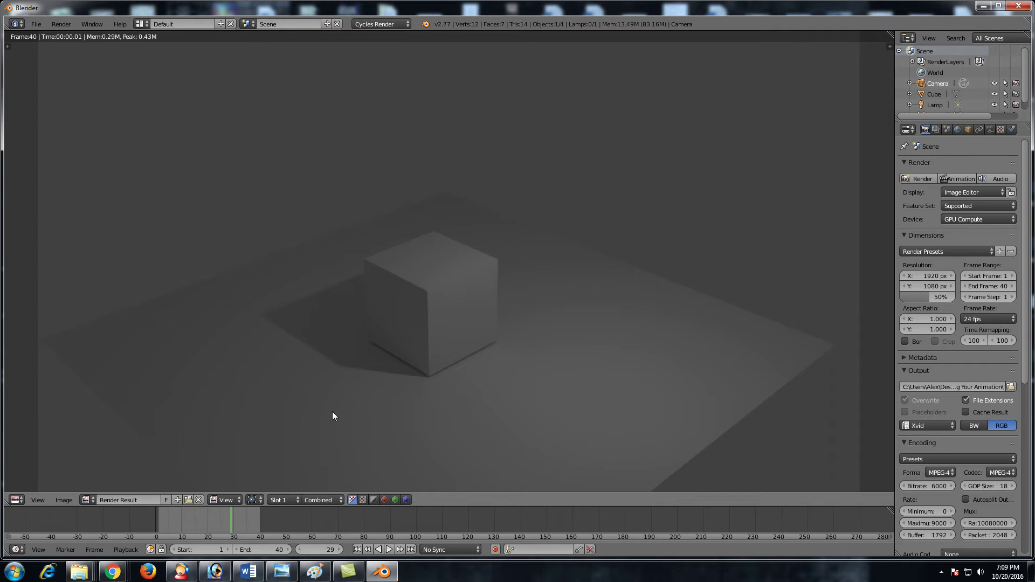
Play the rendered video 0001-0040 from the Rendering Your Animation folder, and close the media player and the folder window.
click(79, 571)
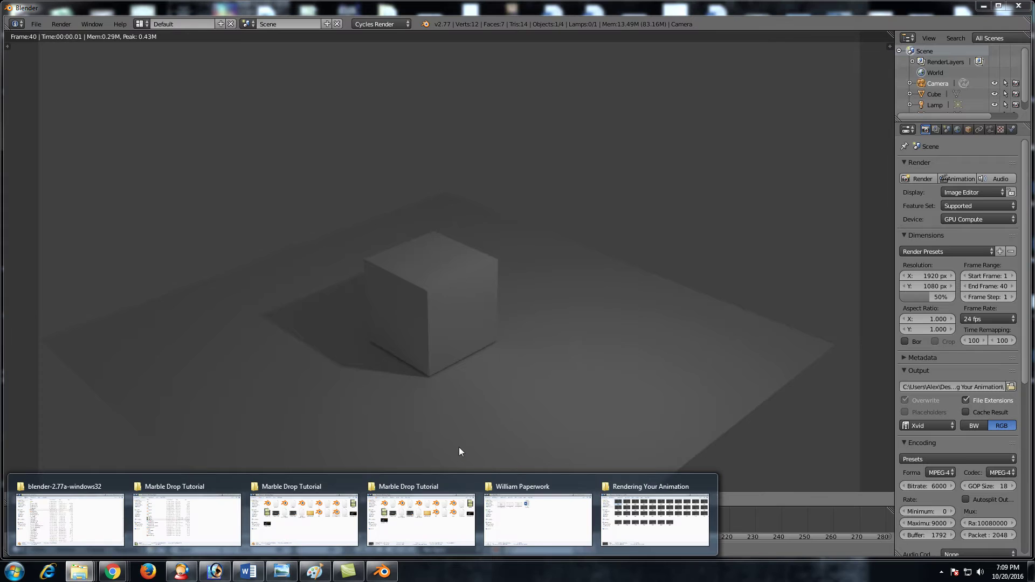
click(642, 507)
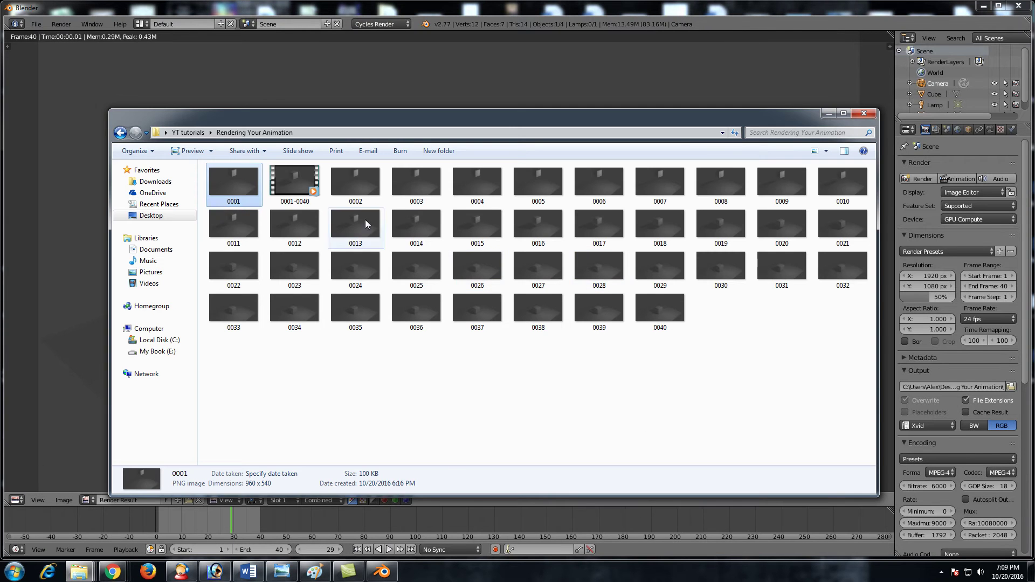
double_click(293, 183)
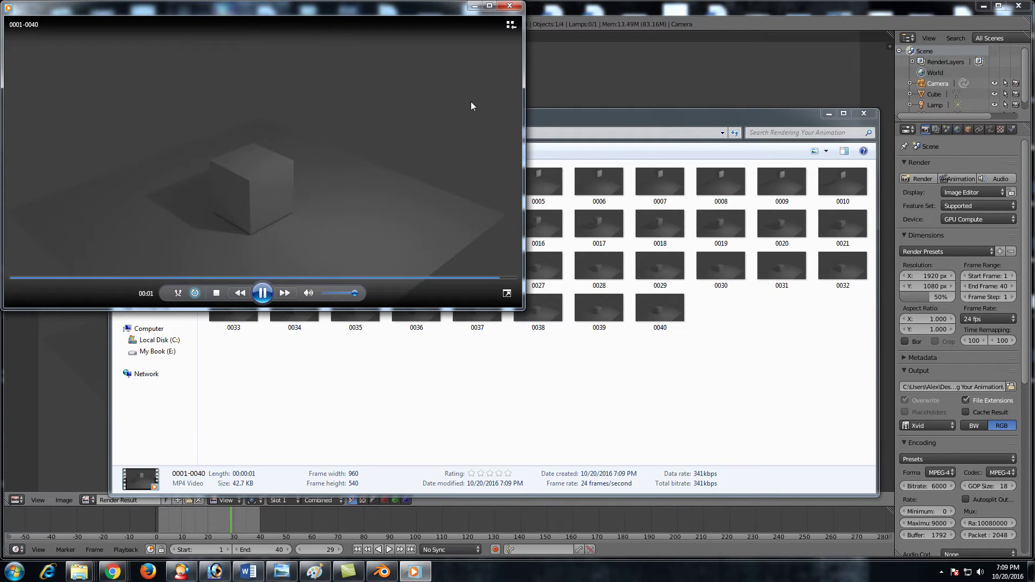
click(510, 6)
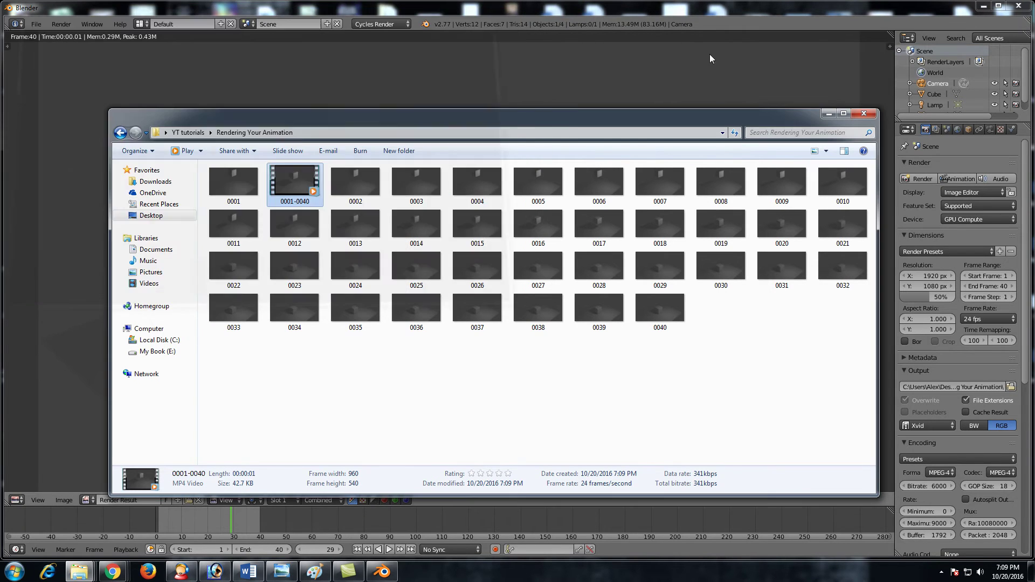
click(862, 114)
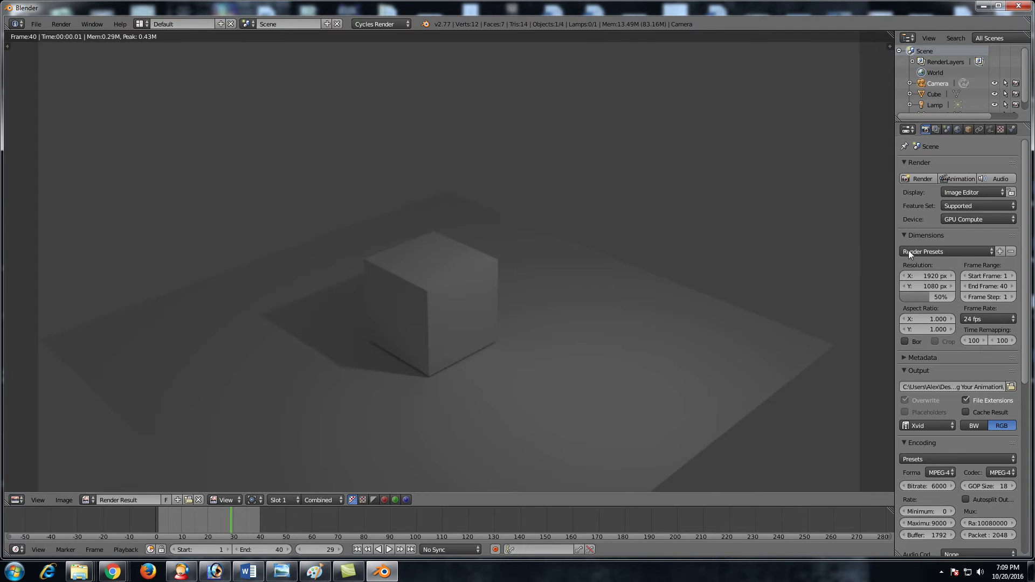
scroll(949, 341, down, 2)
scroll(948, 340, down, 2)
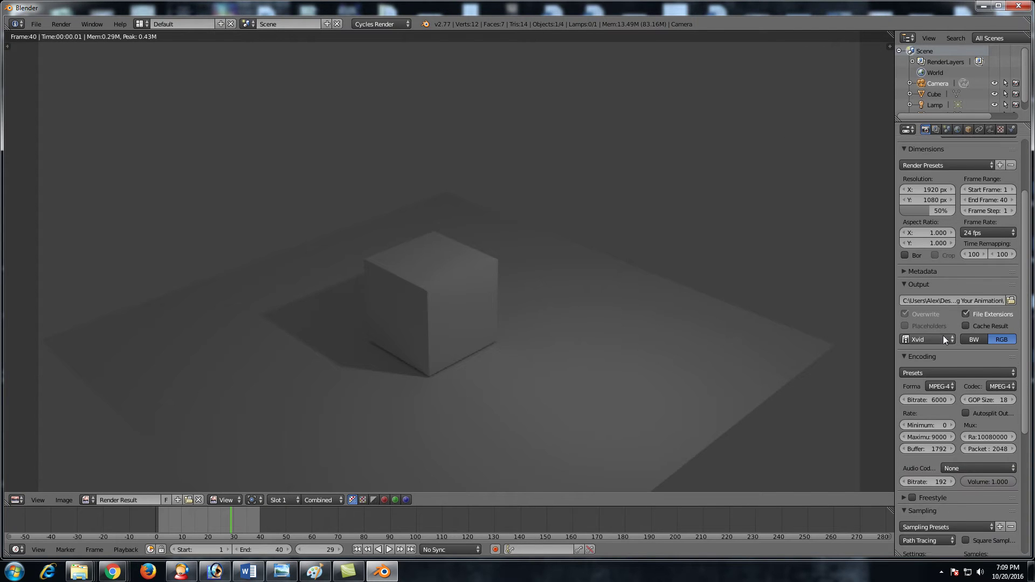